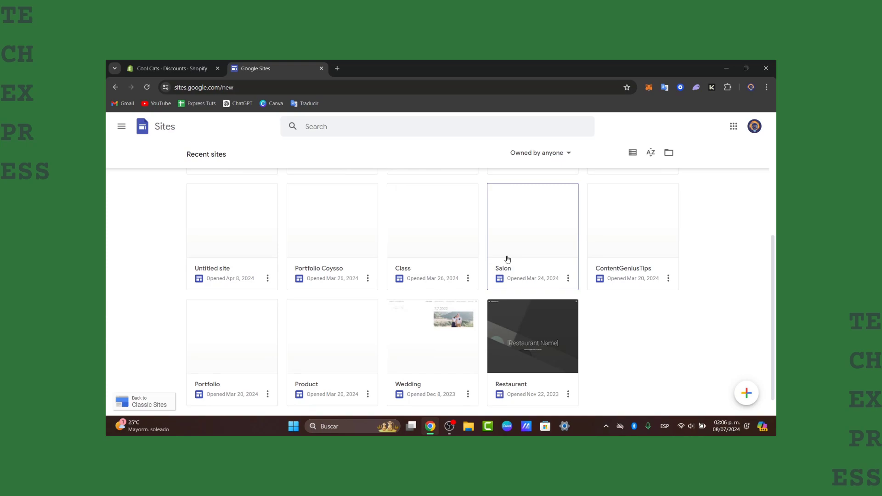
- Open the Google Sites start page at sites.google.com in a new browser tab
{"action": "scroll", "coordinate": [508, 259], "scroll_direction": "down", "scroll_amount": 1}
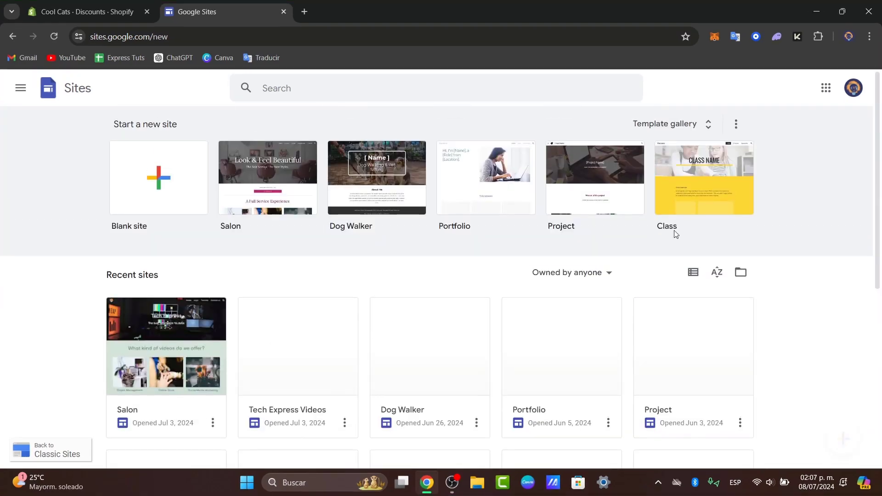
{"action": "left_click", "coordinate": [304, 12]}
{"action": "left_click", "coordinate": [257, 30]}
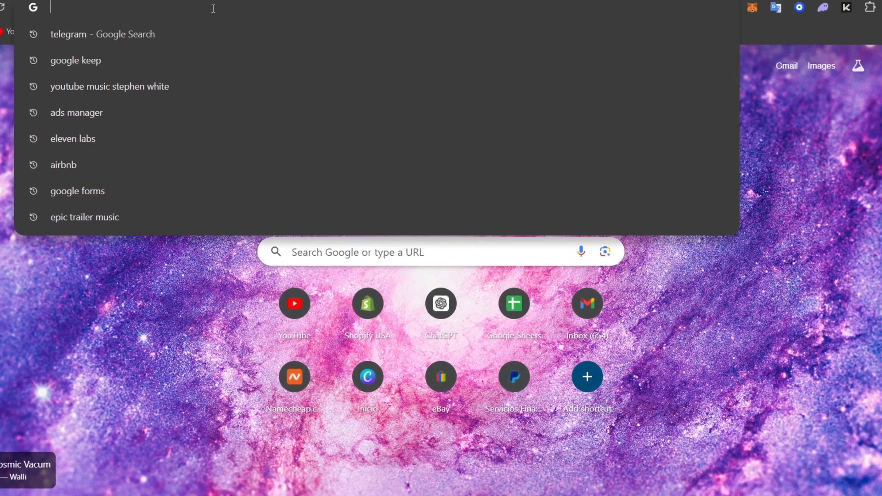
{"action": "type", "text": "sites.google.com"}
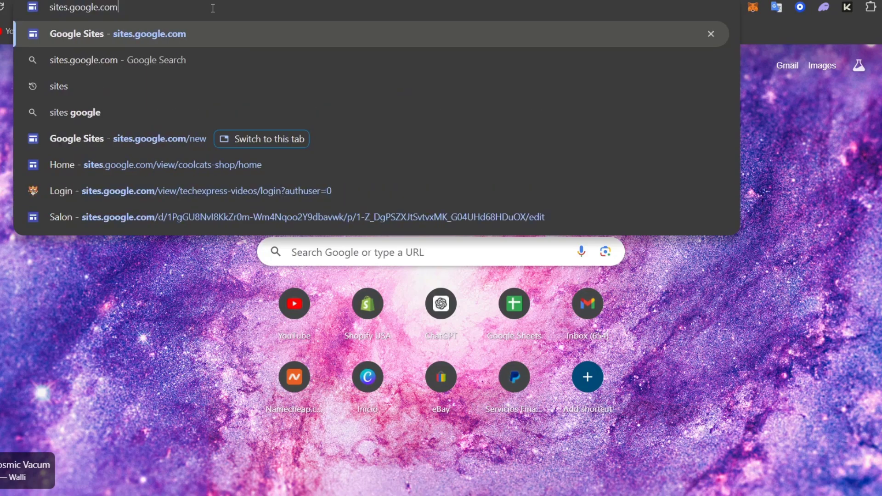
{"action": "key", "text": "Return"}
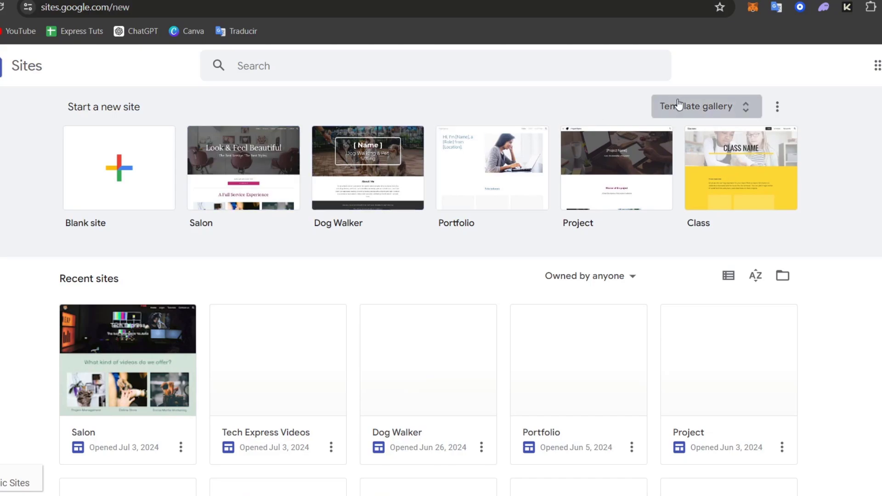
- Browse the full template gallery and create a new site from the Team template in the Work category
{"action": "left_click", "coordinate": [716, 105]}
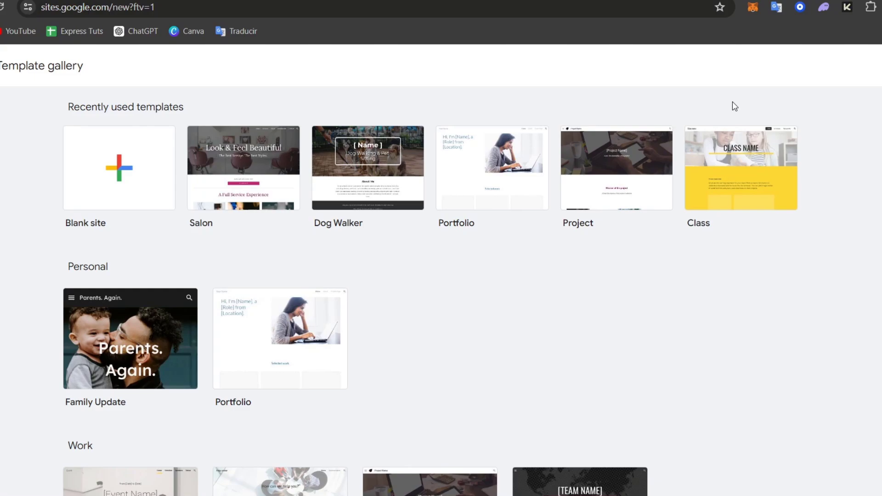
{"action": "scroll", "coordinate": [781, 234], "scroll_direction": "down", "scroll_amount": 4}
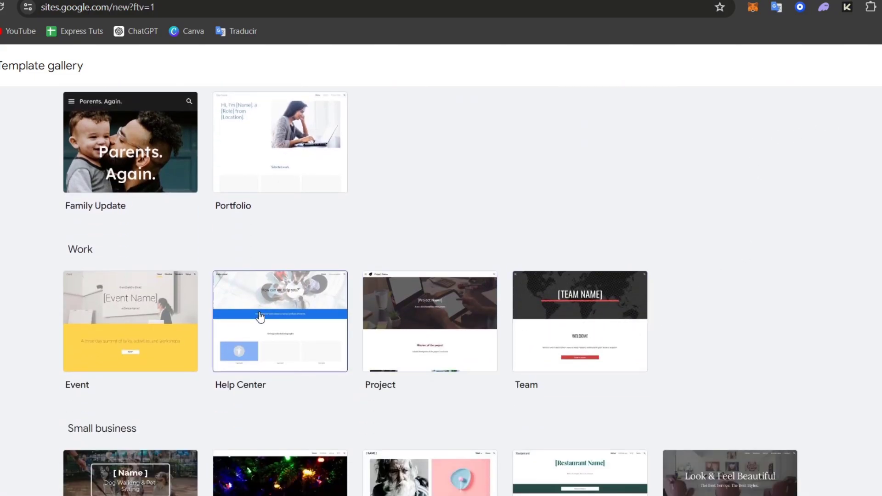
{"action": "scroll", "coordinate": [285, 312], "scroll_direction": "down", "scroll_amount": 7}
{"action": "scroll", "coordinate": [393, 292], "scroll_direction": "down", "scroll_amount": 2}
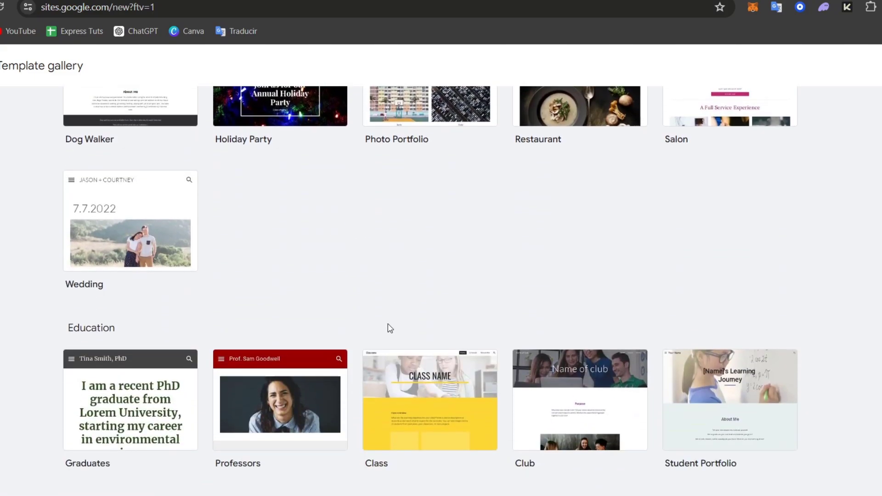
{"action": "scroll", "coordinate": [742, 363], "scroll_direction": "up", "scroll_amount": 13}
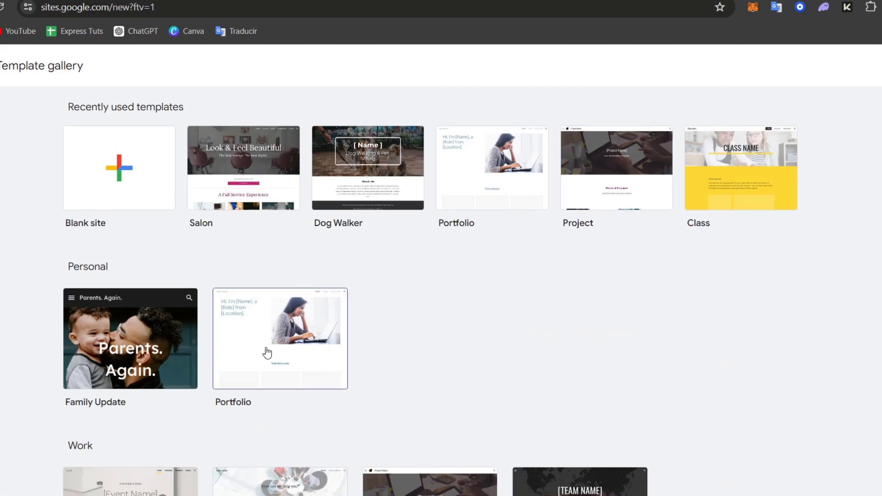
{"action": "scroll", "coordinate": [421, 366], "scroll_direction": "down", "scroll_amount": 4}
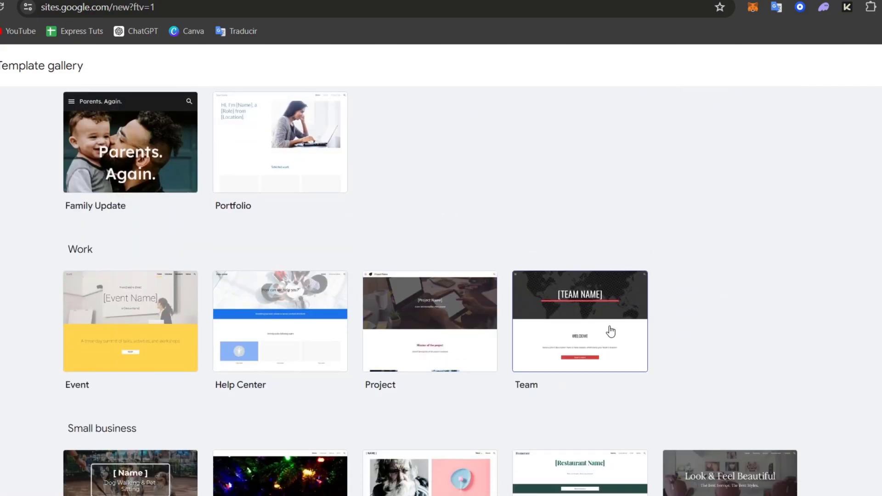
{"action": "left_click", "coordinate": [597, 336]}
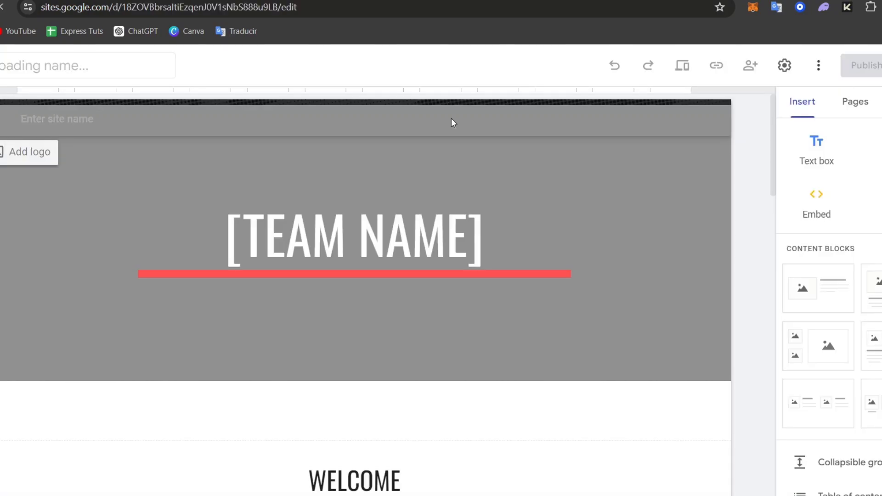
- Examine the Team site's home page content, its navigation menu and the elements available for insertion
{"action": "scroll", "coordinate": [501, 225], "scroll_direction": "down", "scroll_amount": 15}
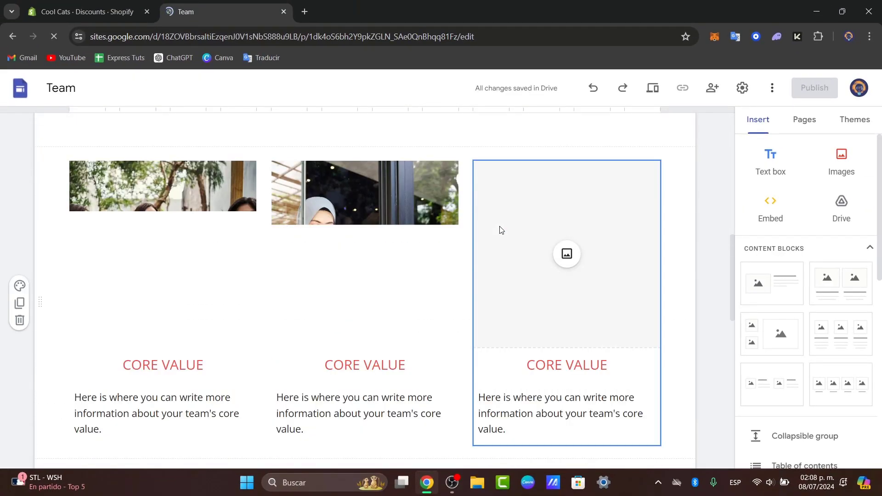
{"action": "scroll", "coordinate": [497, 229], "scroll_direction": "up", "scroll_amount": 15}
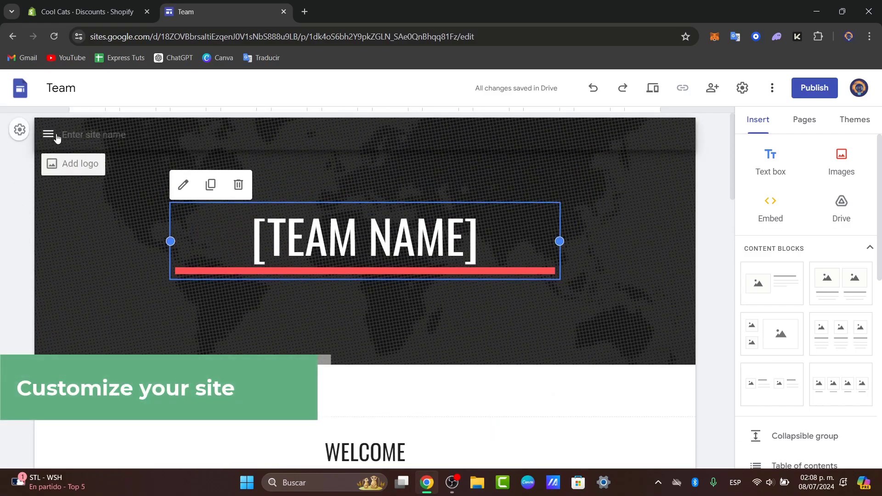
{"action": "left_click", "coordinate": [49, 133]}
{"action": "left_click", "coordinate": [551, 338]}
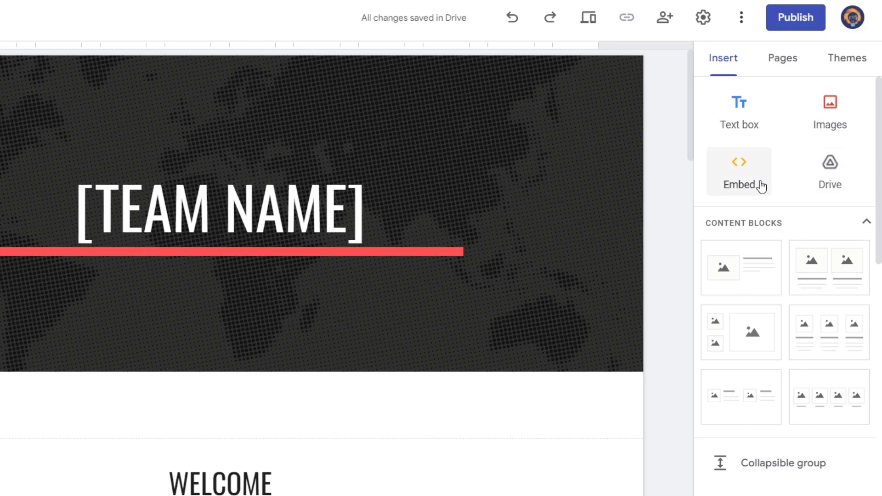
{"action": "scroll", "coordinate": [781, 281], "scroll_direction": "down", "scroll_amount": 4}
{"action": "scroll", "coordinate": [780, 280], "scroll_direction": "down", "scroll_amount": 6}
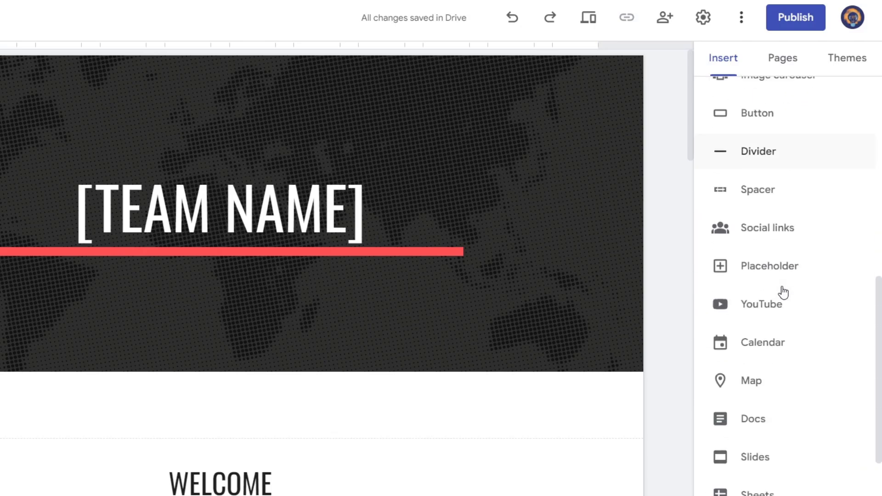
- Look over the Project 1 page, and delete both the Project 1 and Projects pages from the site
{"action": "left_click", "coordinate": [794, 70]}
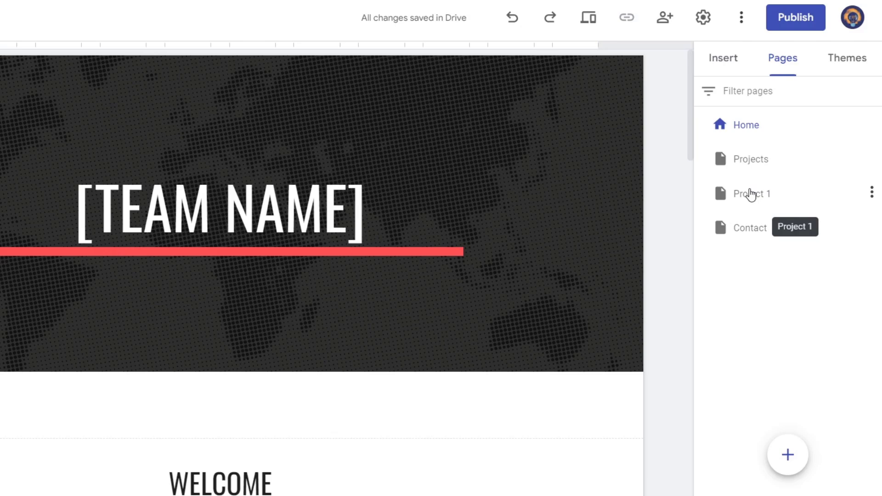
{"action": "left_click", "coordinate": [759, 197]}
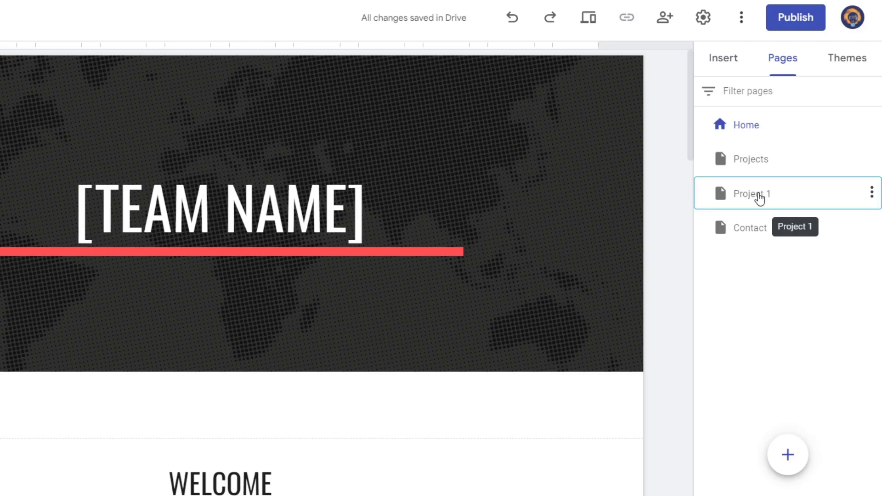
{"action": "scroll", "coordinate": [493, 221], "scroll_direction": "down", "scroll_amount": 15}
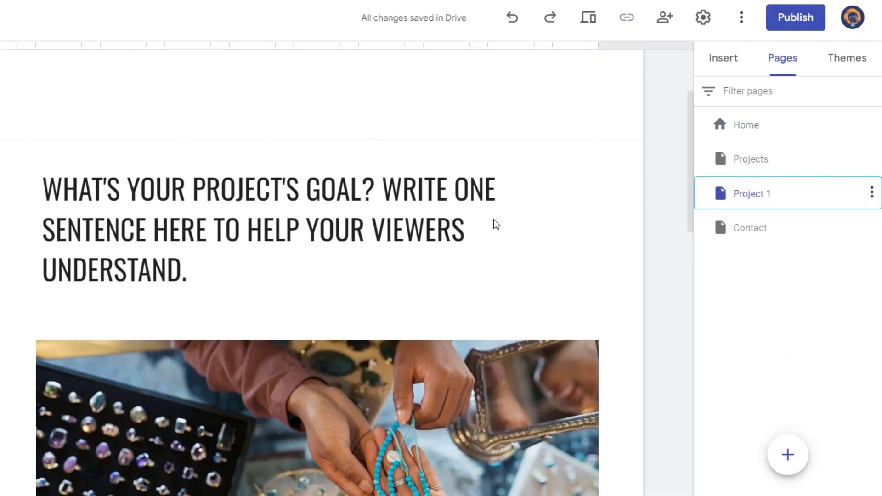
{"action": "scroll", "coordinate": [490, 219], "scroll_direction": "down", "scroll_amount": 3}
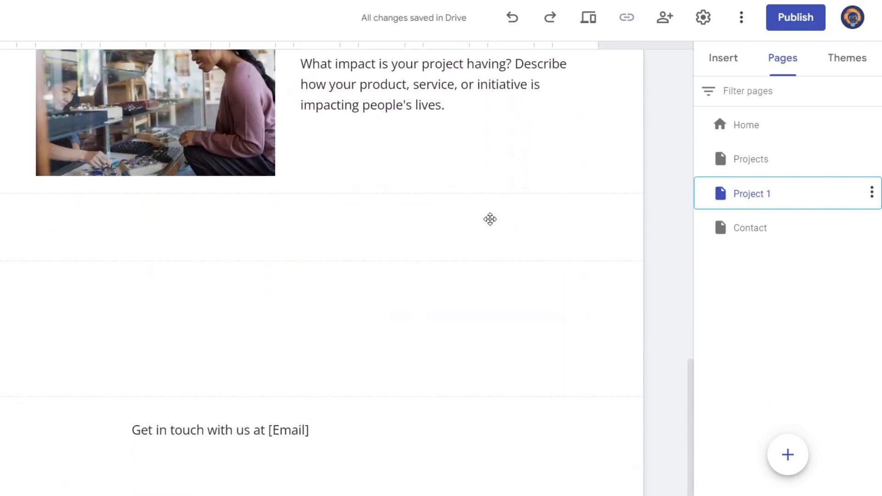
{"action": "scroll", "coordinate": [490, 219], "scroll_direction": "up", "scroll_amount": 8}
{"action": "left_click", "coordinate": [872, 191]}
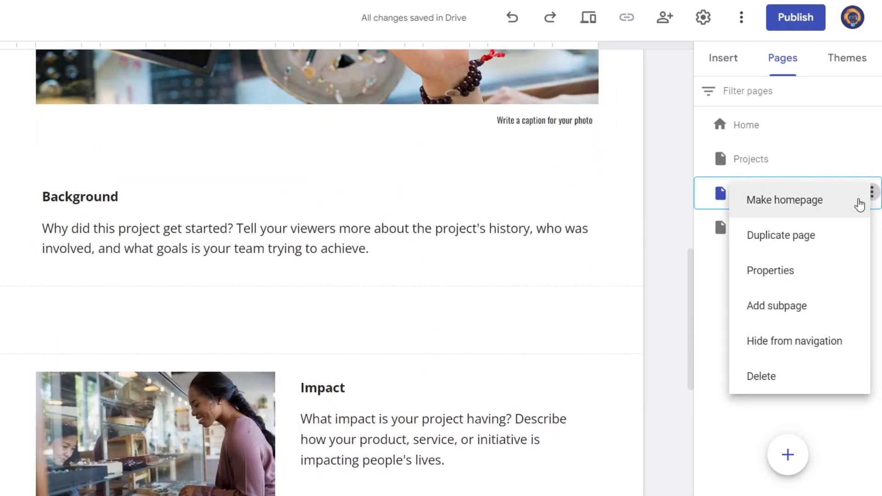
{"action": "left_click", "coordinate": [782, 376]}
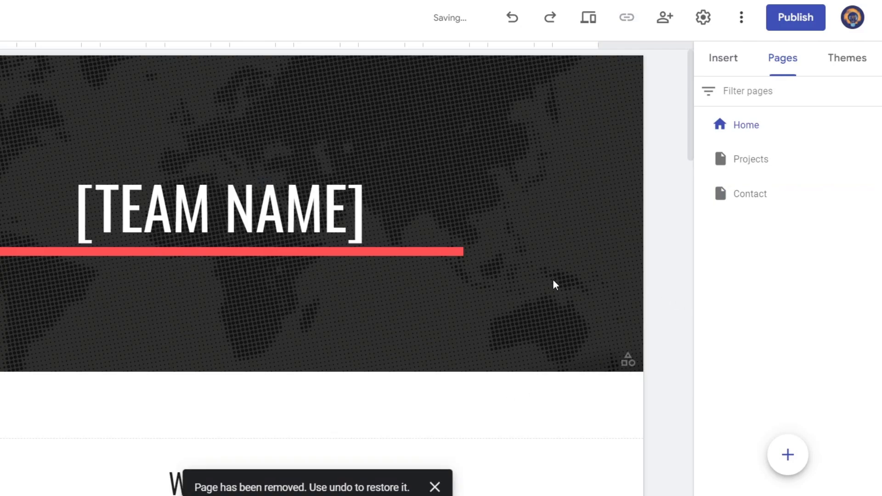
{"action": "left_click", "coordinate": [872, 159]}
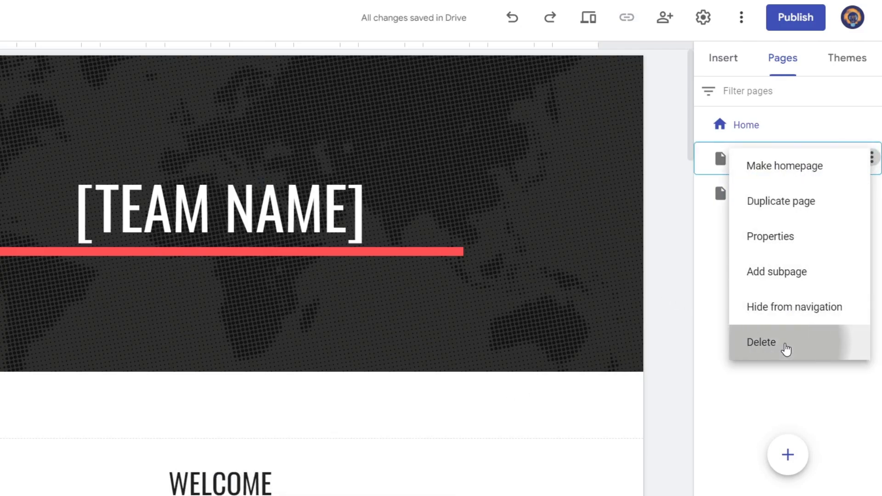
{"action": "left_click", "coordinate": [782, 345]}
- Add a new page named Blogs to the site and look over its default layout
{"action": "mouse_move", "coordinate": [777, 448]}
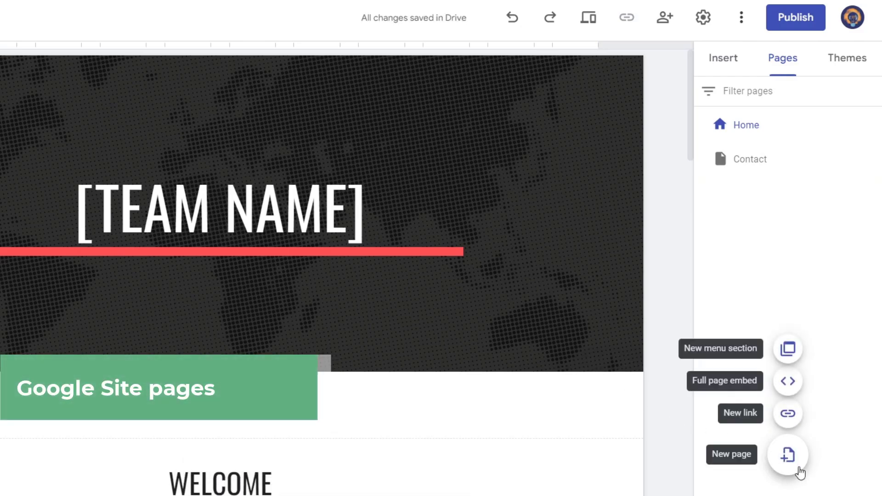
{"action": "left_click", "coordinate": [786, 459]}
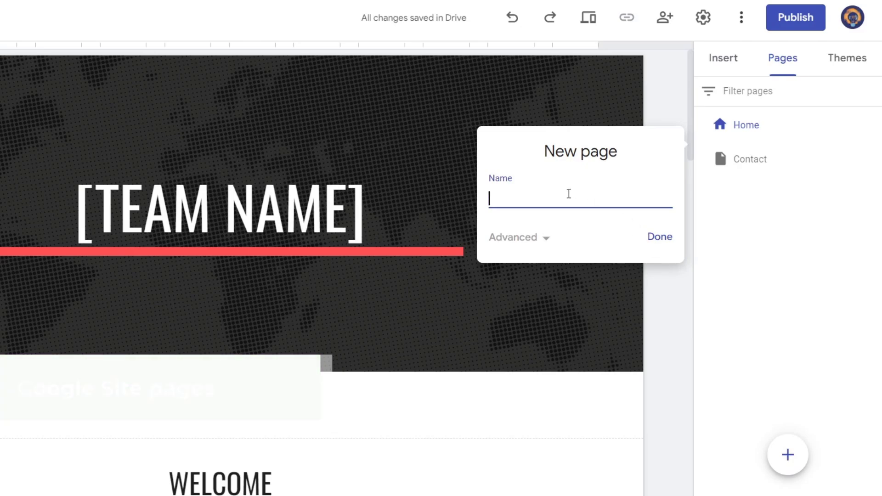
{"action": "type", "text": "Blogs"}
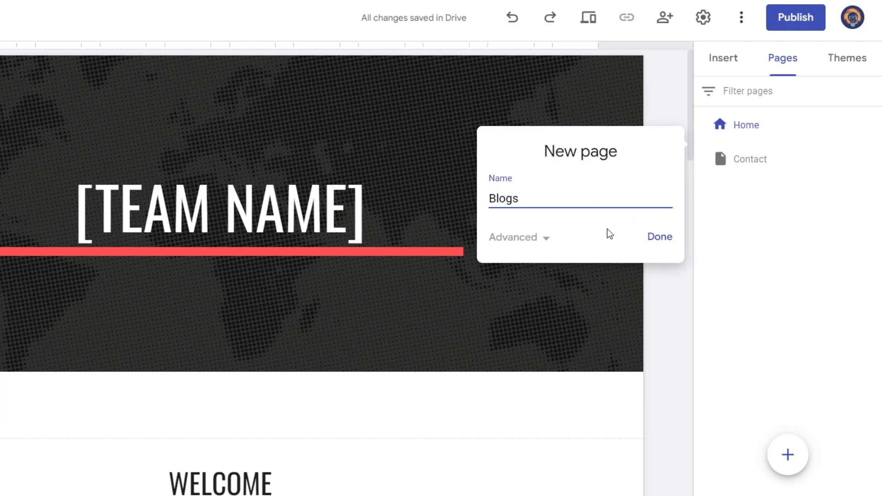
{"action": "left_click", "coordinate": [657, 238]}
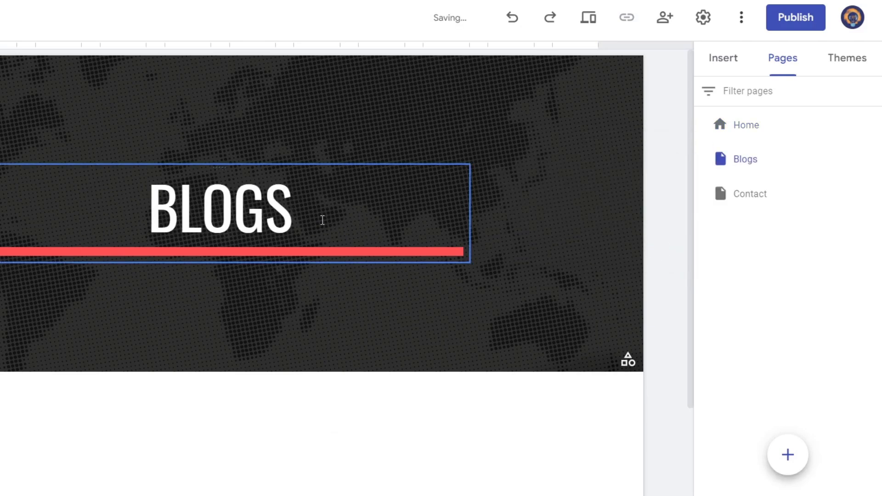
{"action": "scroll", "coordinate": [546, 305], "scroll_direction": "down", "scroll_amount": 3}
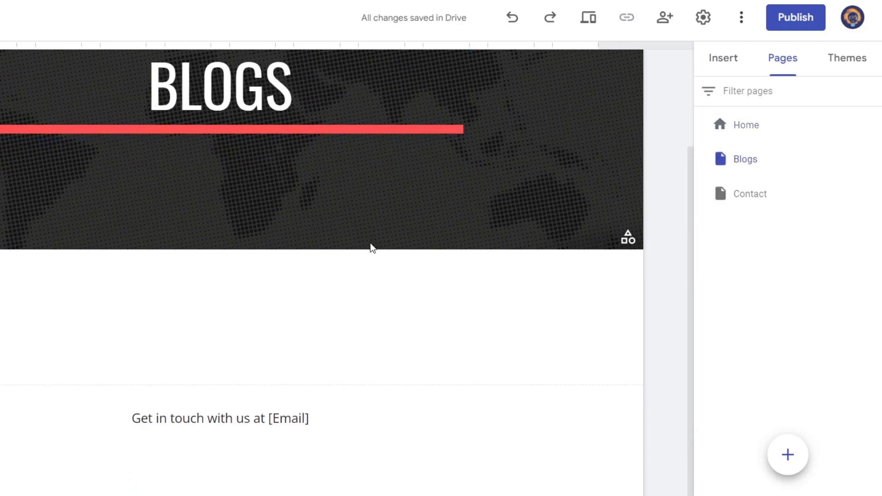
{"action": "scroll", "coordinate": [381, 257], "scroll_direction": "up", "scroll_amount": 2}
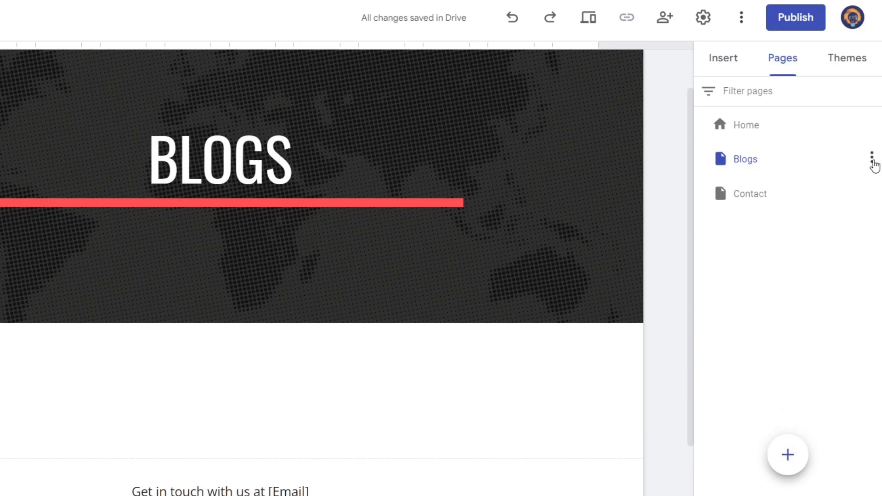
- Add a subpage named Technology under the Blogs page, and return to the Blogs page
{"action": "left_click", "coordinate": [872, 158]}
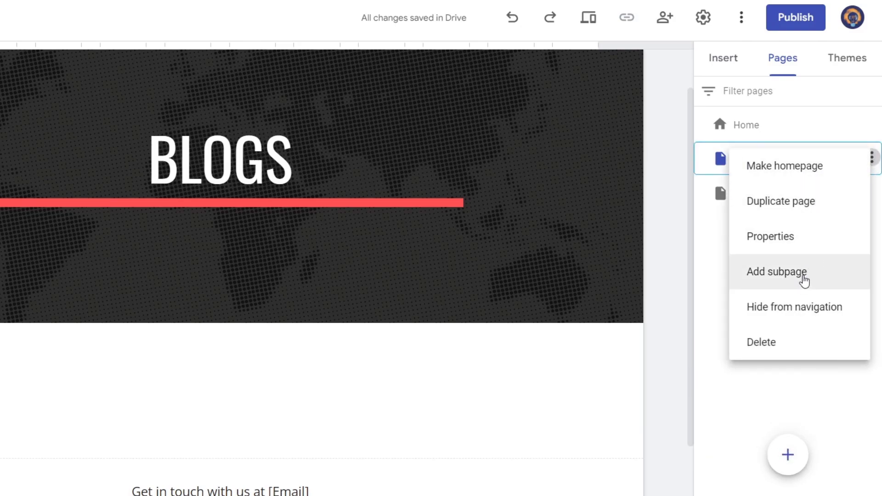
{"action": "left_click", "coordinate": [804, 277]}
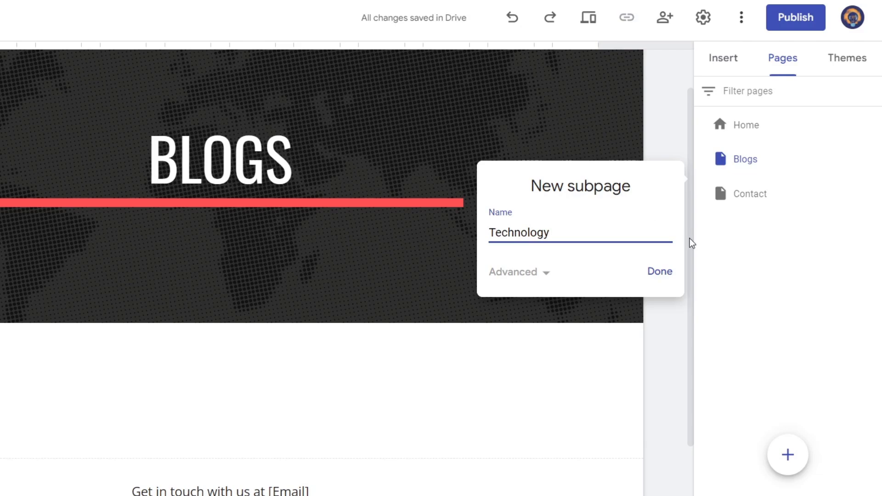
{"action": "left_click", "coordinate": [678, 277]}
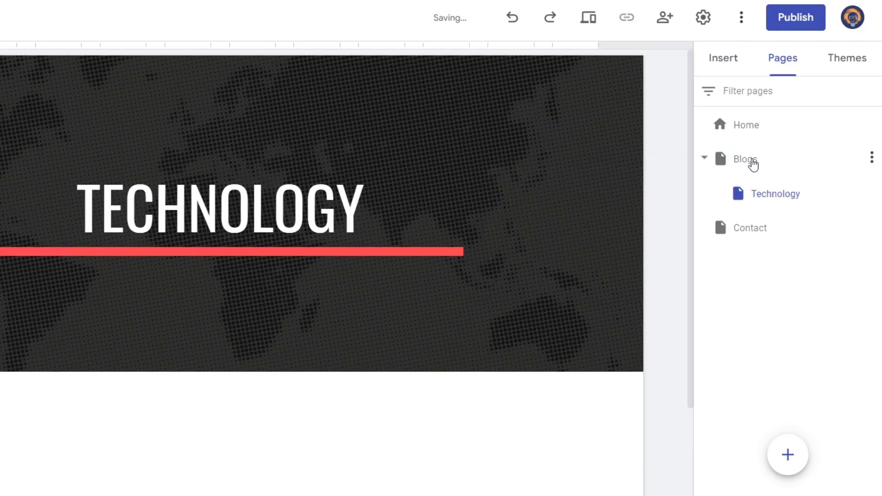
{"action": "left_click", "coordinate": [753, 164]}
{"action": "left_click", "coordinate": [792, 195]}
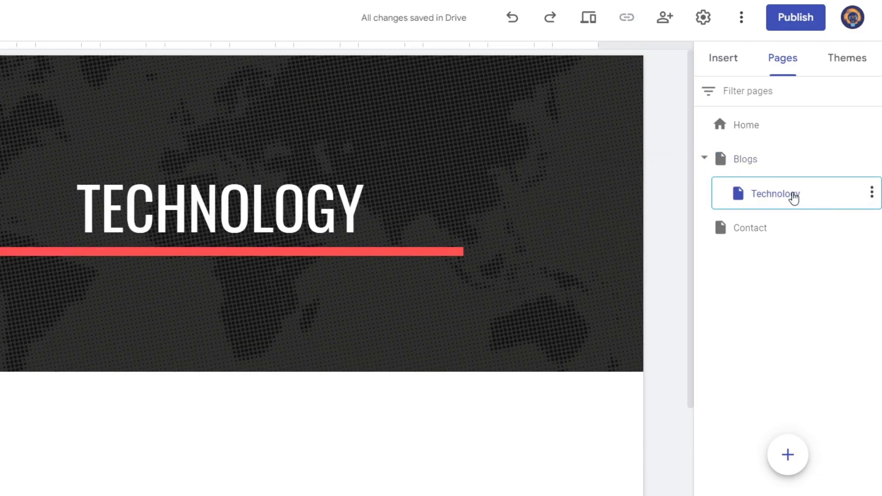
{"action": "left_click", "coordinate": [758, 161]}
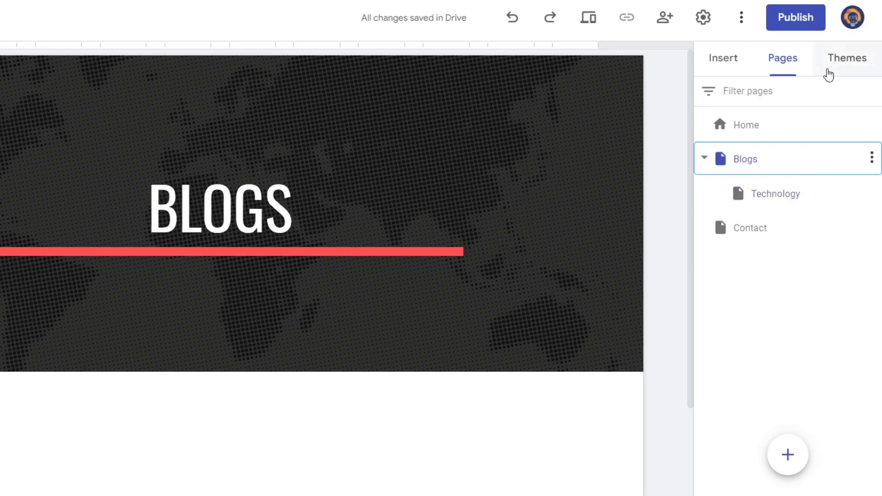
- Start a custom theme named Tech Express Blogs and upload the Pawsitively (1) PNG as its logo
{"action": "left_click", "coordinate": [841, 69]}
{"action": "left_click", "coordinate": [748, 134]}
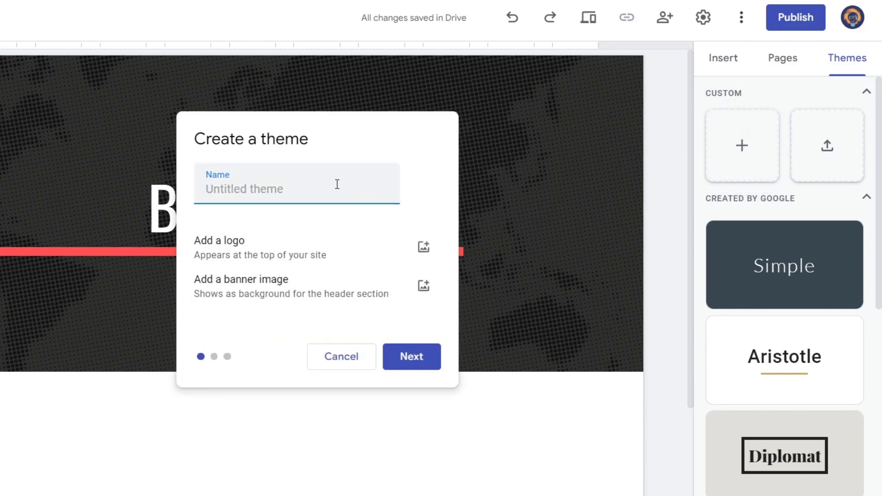
{"action": "type", "text": "Tech Express Blogs"}
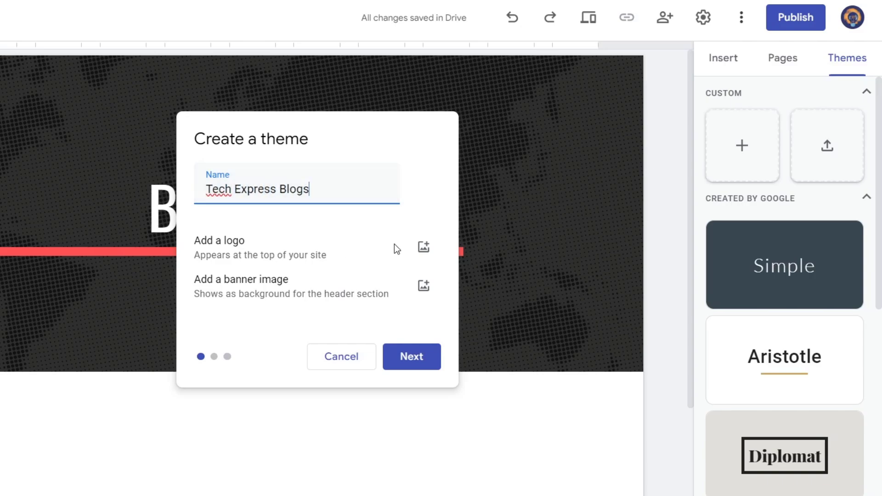
{"action": "left_click", "coordinate": [422, 246]}
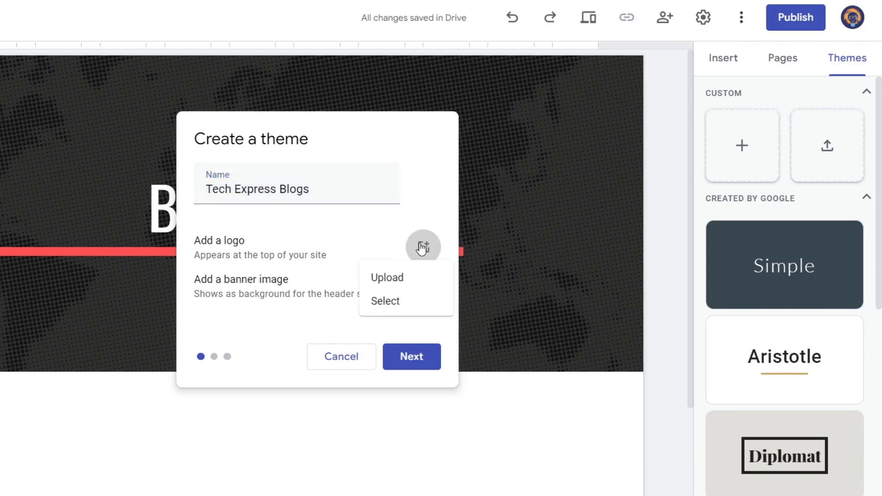
{"action": "left_click", "coordinate": [400, 290]}
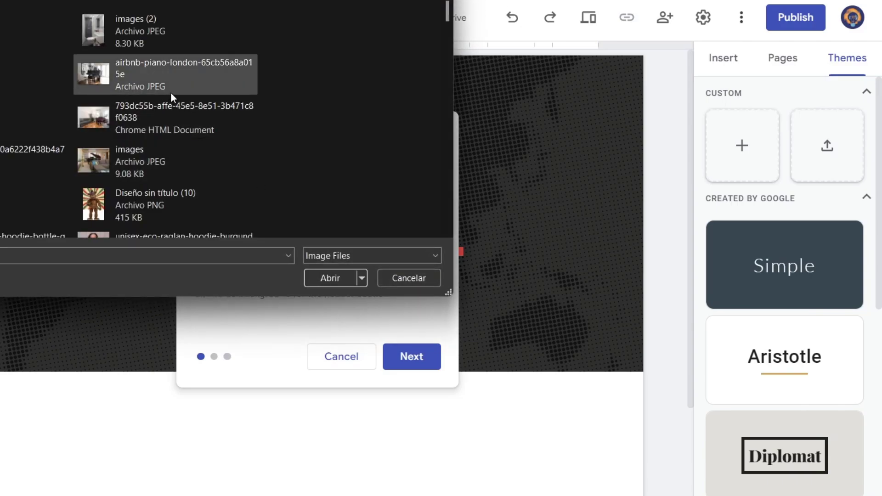
{"action": "scroll", "coordinate": [172, 96], "scroll_direction": "down", "scroll_amount": 10}
{"action": "left_click", "coordinate": [184, 129]}
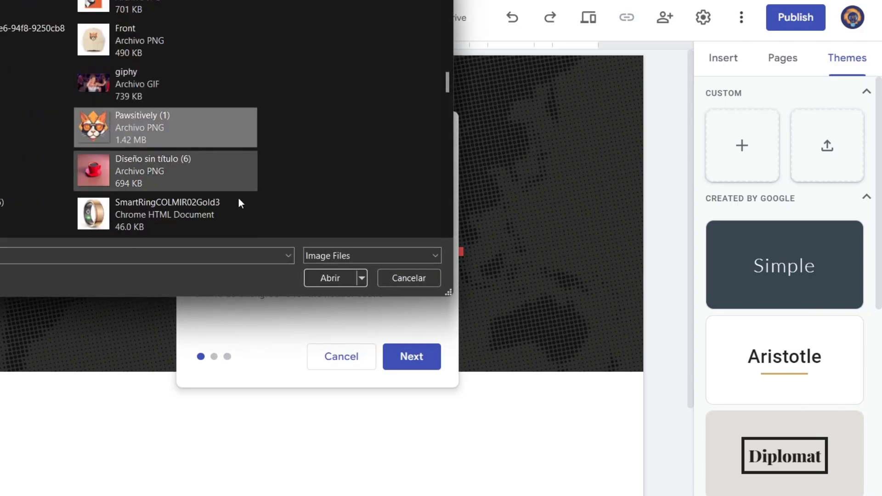
{"action": "left_click", "coordinate": [327, 279]}
- Rename the new theme CoolCats Blogs and upload the Diseño sin título JPG as its banner image
{"action": "triple_click", "coordinate": [299, 187]}
{"action": "type", "text": "CoolCats Blogs"}
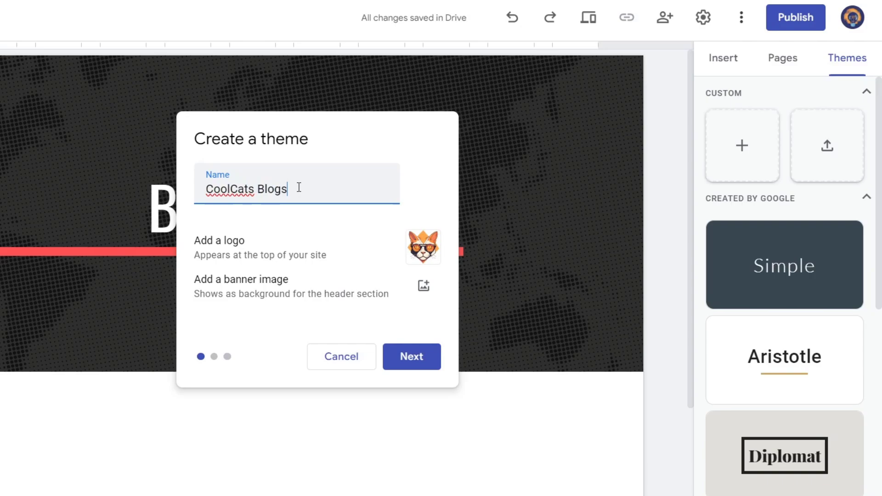
{"action": "left_click", "coordinate": [423, 285]}
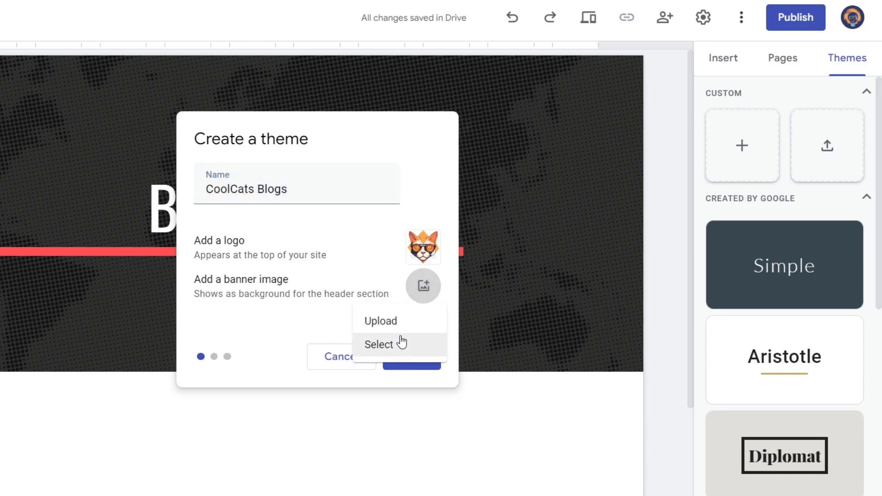
{"action": "left_click", "coordinate": [397, 338]}
{"action": "scroll", "coordinate": [81, 132], "scroll_direction": "down", "scroll_amount": 2}
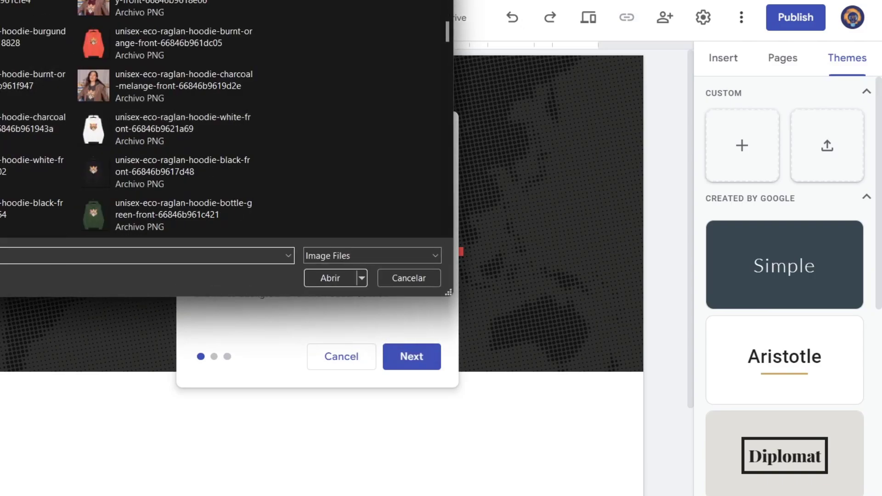
{"action": "scroll", "coordinate": [138, 114], "scroll_direction": "up", "scroll_amount": 2}
{"action": "scroll", "coordinate": [138, 114], "scroll_direction": "down", "scroll_amount": 3}
{"action": "scroll", "coordinate": [138, 113], "scroll_direction": "down", "scroll_amount": 5}
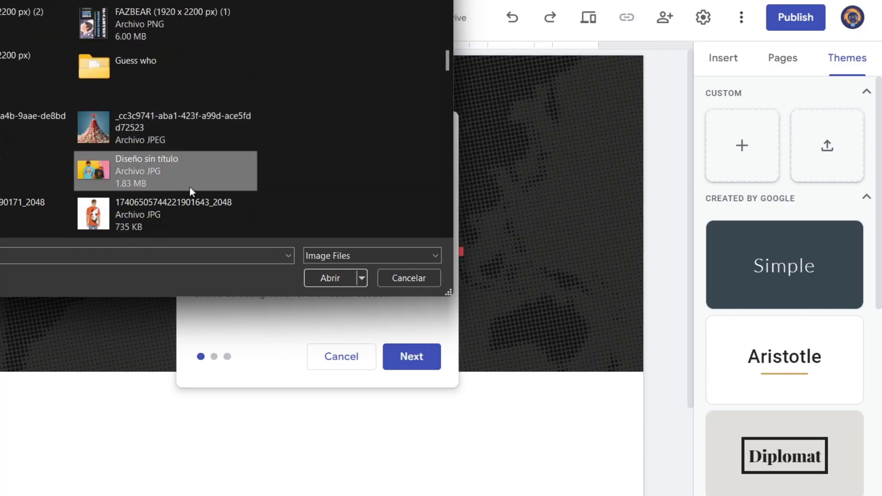
{"action": "left_click", "coordinate": [325, 279]}
- Choose the yellow, black and light grey preset palette for the theme and change its first color to #FF9900
{"action": "left_click", "coordinate": [409, 357]}
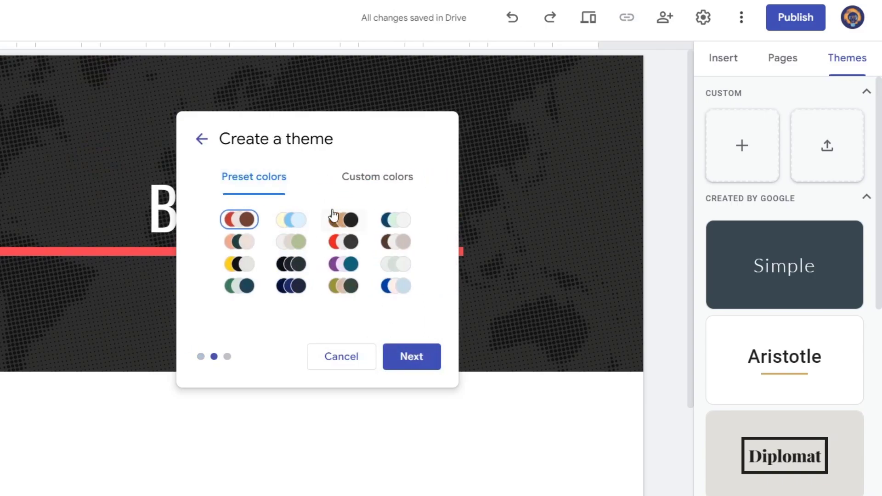
{"action": "left_click", "coordinate": [385, 190]}
{"action": "left_click", "coordinate": [281, 177]}
{"action": "left_click", "coordinate": [244, 267]}
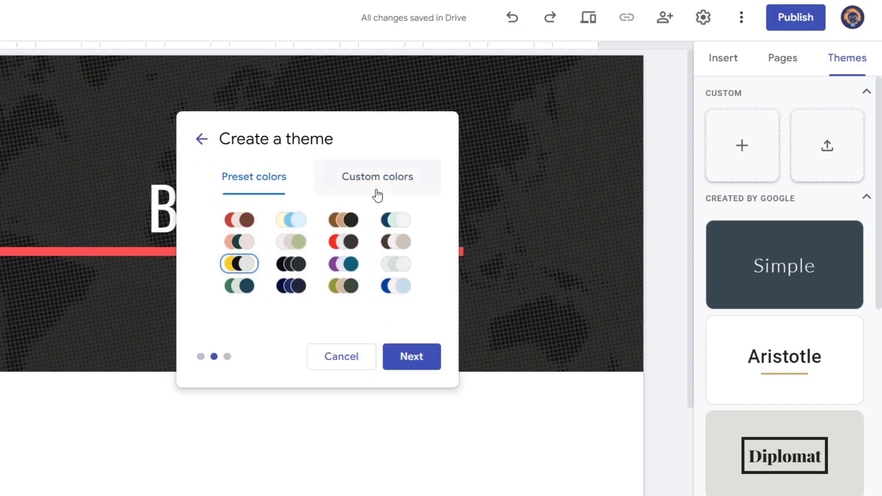
{"action": "left_click", "coordinate": [378, 189]}
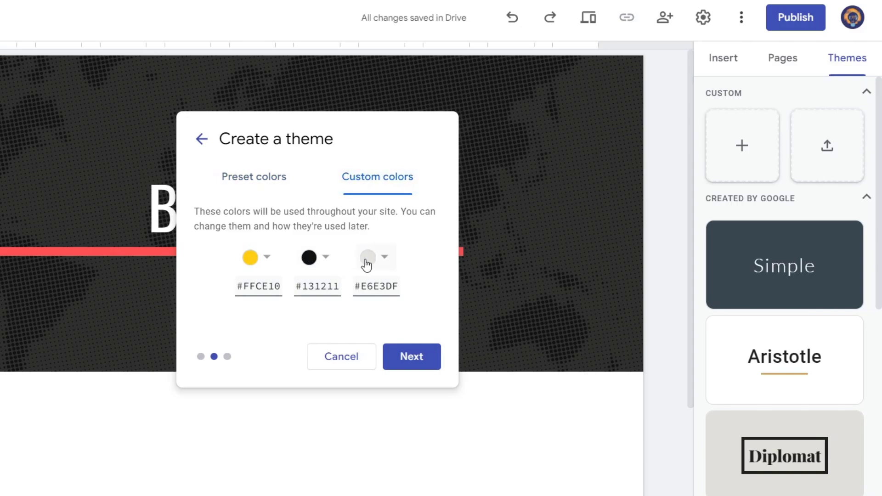
{"action": "left_click", "coordinate": [267, 257]}
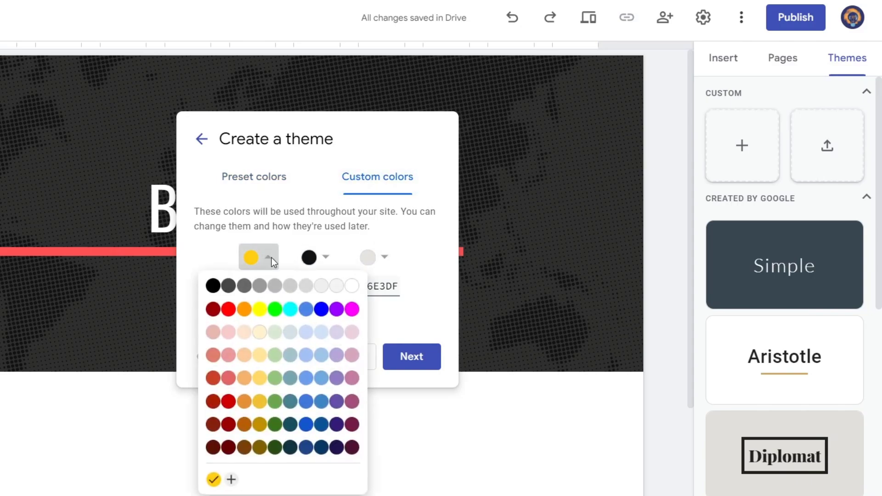
{"action": "left_click", "coordinate": [239, 309]}
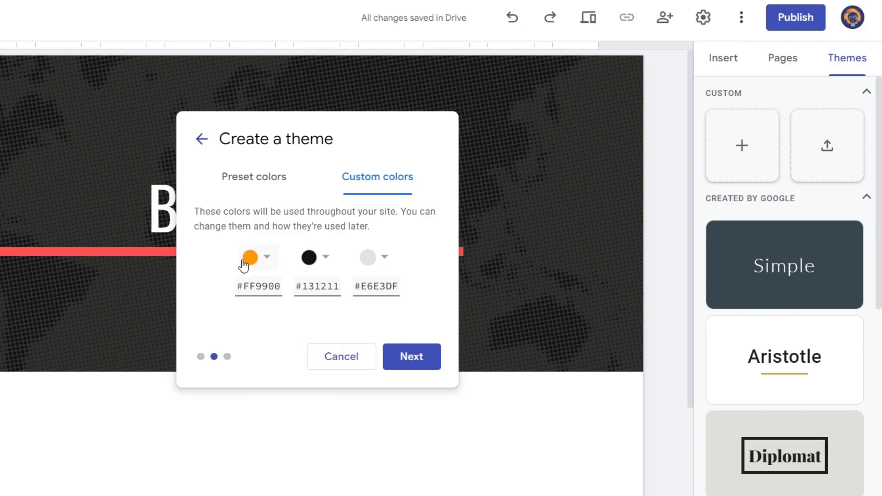
- Set the theme's heading font to Impact and its body font to Lexend Normal, and create the theme
{"action": "left_click", "coordinate": [417, 359]}
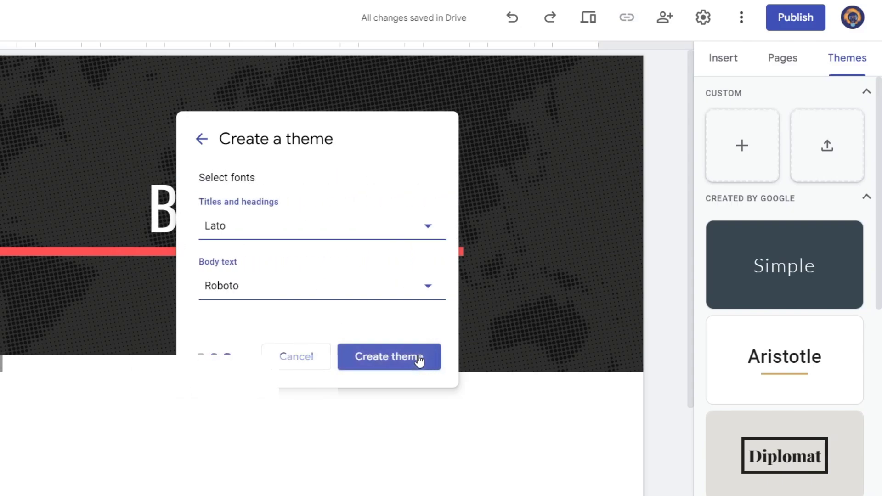
{"action": "left_click", "coordinate": [271, 228]}
{"action": "scroll", "coordinate": [257, 349], "scroll_direction": "down", "scroll_amount": 3}
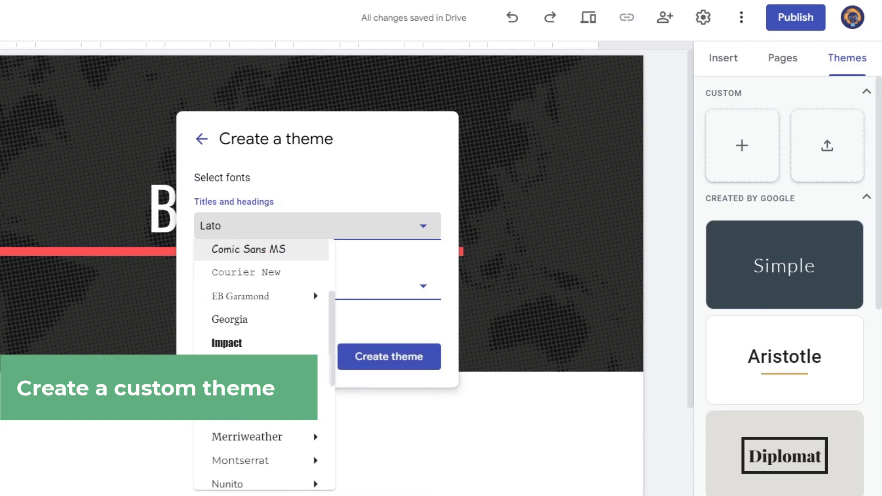
{"action": "left_click", "coordinate": [263, 336]}
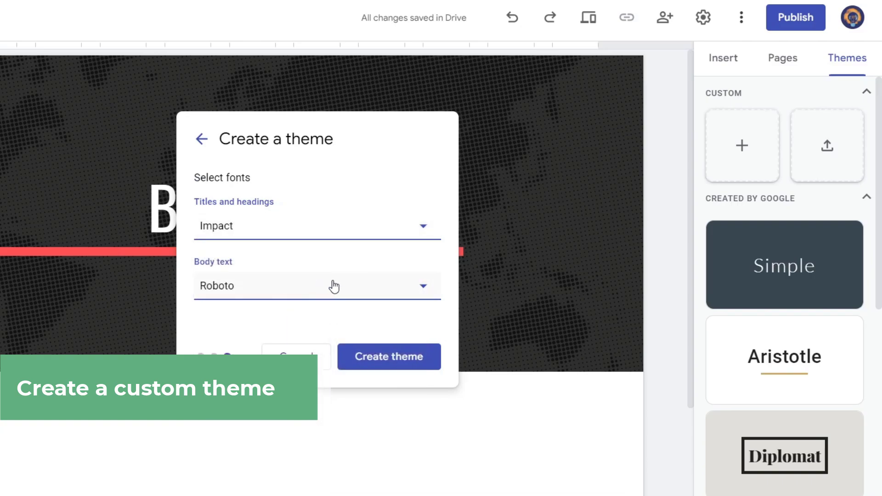
{"action": "left_click", "coordinate": [331, 285]}
{"action": "mouse_move", "coordinate": [283, 427]}
{"action": "scroll", "coordinate": [283, 429], "scroll_direction": "down", "scroll_amount": 3}
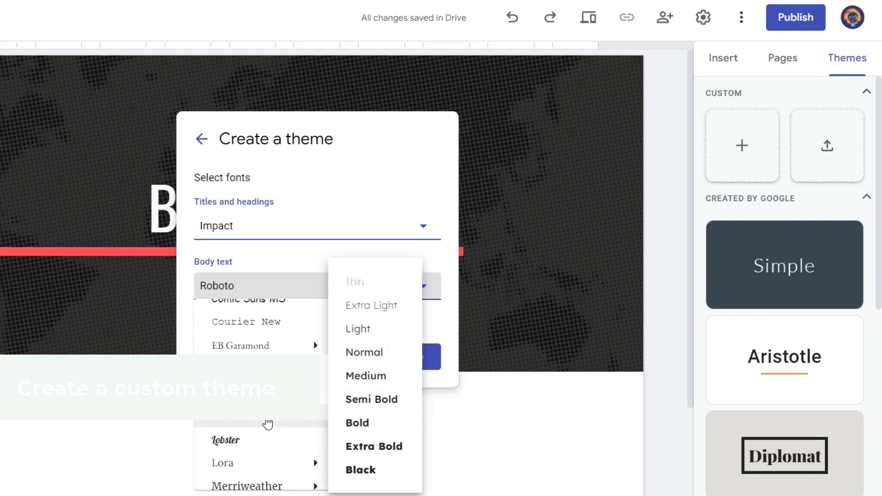
{"action": "left_click", "coordinate": [384, 352]}
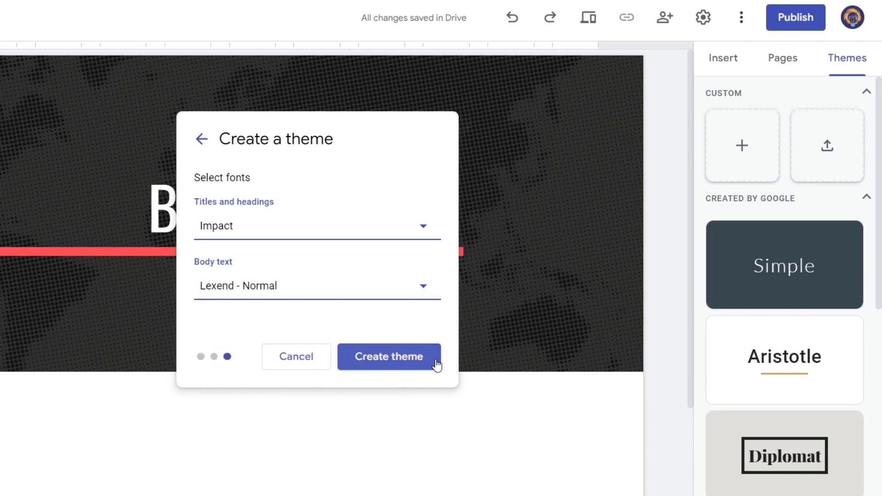
{"action": "left_click", "coordinate": [436, 360]}
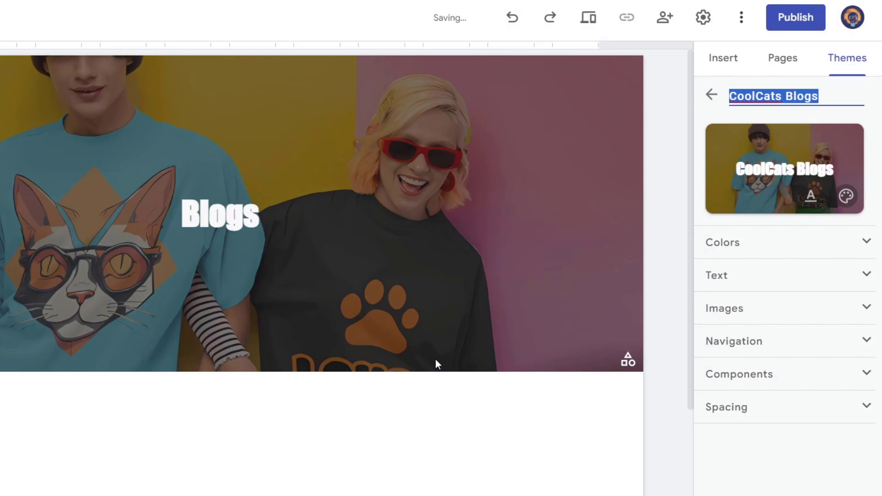
- Remove the bold formatting from the Blogs title in the page header
{"action": "scroll", "coordinate": [370, 378], "scroll_direction": "down", "scroll_amount": 3}
{"action": "scroll", "coordinate": [370, 379], "scroll_direction": "up", "scroll_amount": 3}
{"action": "double_click", "coordinate": [242, 212]}
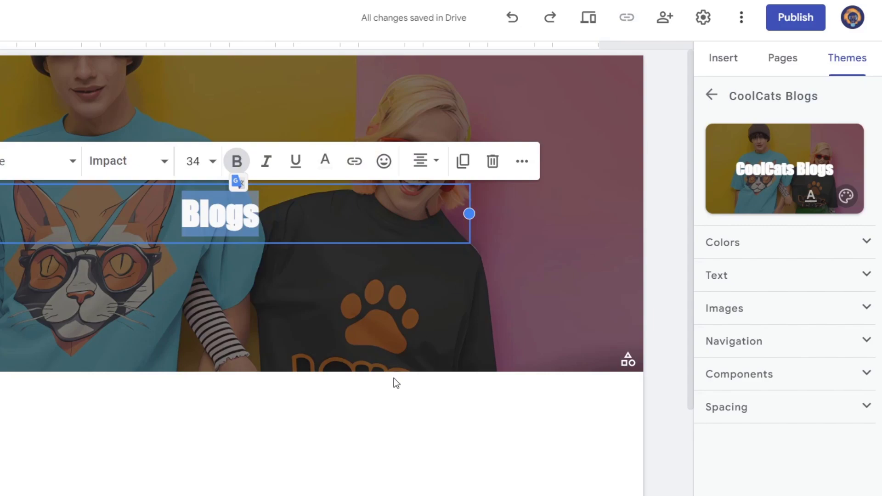
{"action": "left_click", "coordinate": [236, 161]}
{"action": "left_click", "coordinate": [387, 419]}
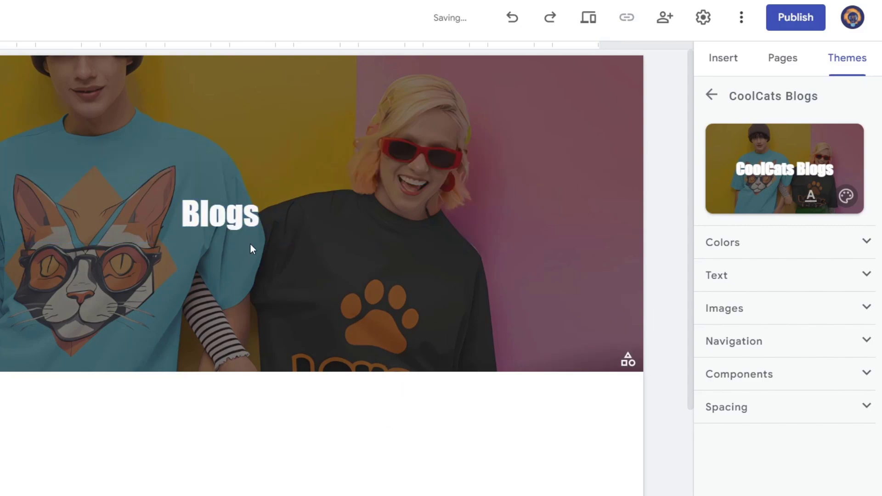
- Look through the insertable elements and insert a table of contents below the Blogs page header
{"action": "left_click", "coordinate": [713, 65]}
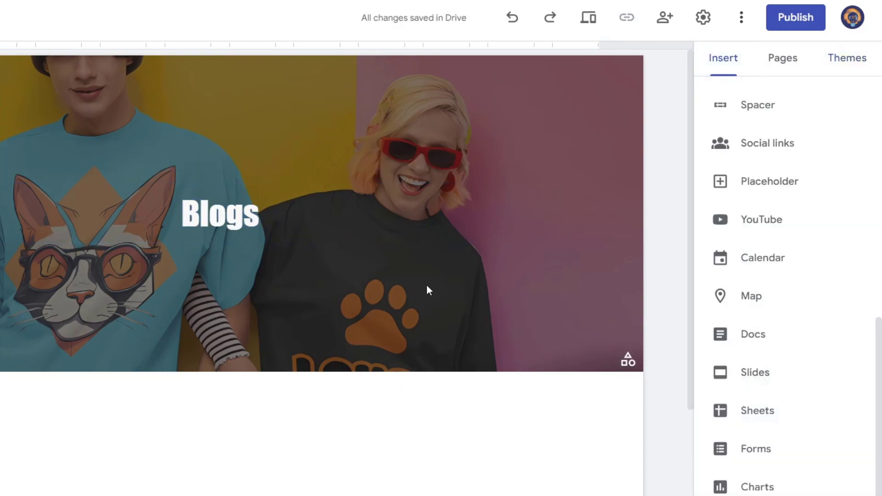
{"action": "scroll", "coordinate": [565, 300], "scroll_direction": "down", "scroll_amount": 1}
{"action": "scroll", "coordinate": [566, 299], "scroll_direction": "down", "scroll_amount": 1}
{"action": "scroll", "coordinate": [551, 309], "scroll_direction": "up", "scroll_amount": 2}
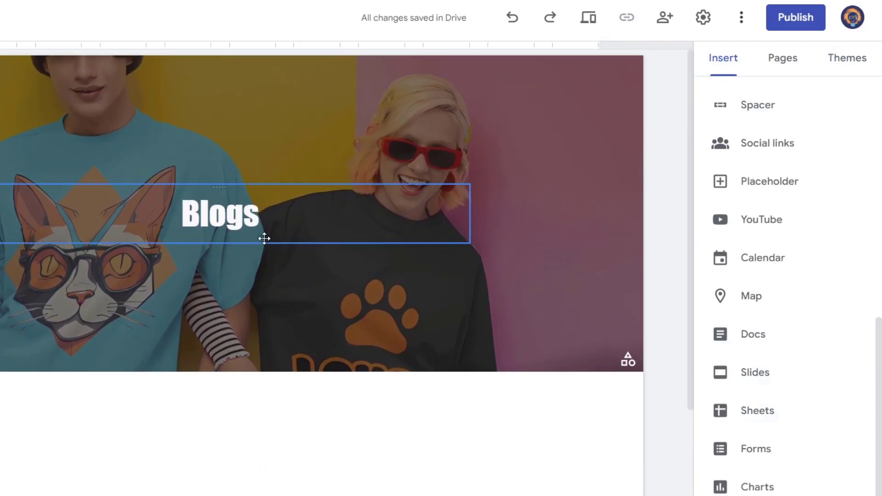
{"action": "double_click", "coordinate": [228, 213]}
{"action": "scroll", "coordinate": [404, 409], "scroll_direction": "down", "scroll_amount": 2}
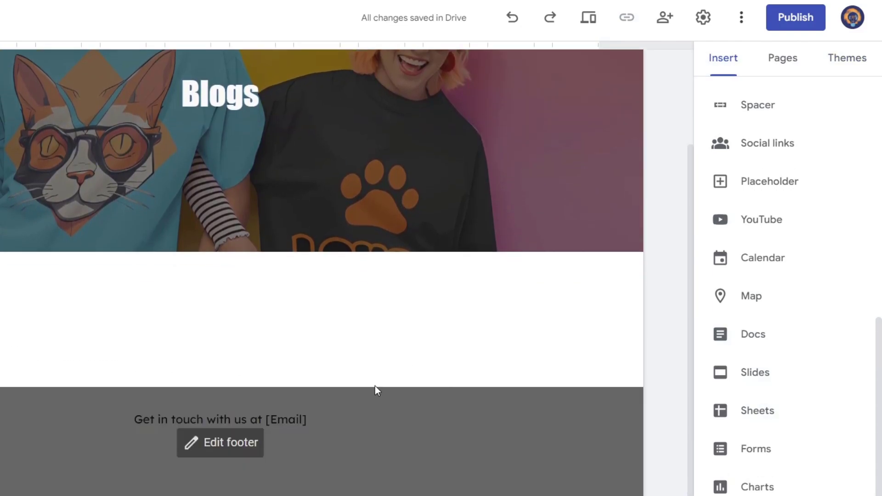
{"action": "scroll", "coordinate": [763, 258], "scroll_direction": "up", "scroll_amount": 8}
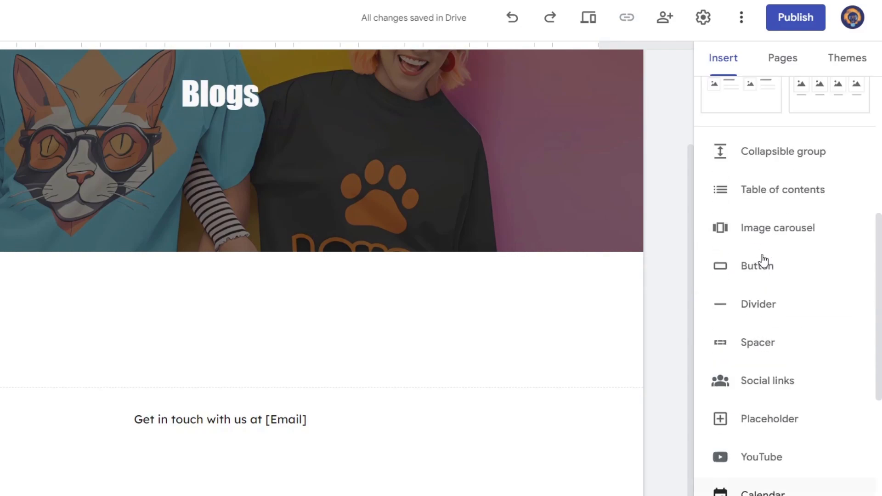
{"action": "left_click", "coordinate": [800, 333]}
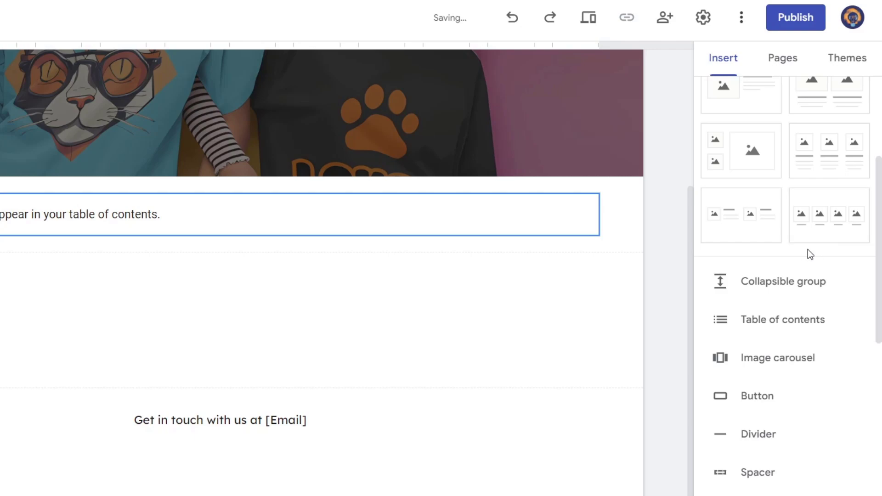
- Add a text box below the table of contents with the heading "Table of Contents"
{"action": "scroll", "coordinate": [808, 252], "scroll_direction": "up", "scroll_amount": 4}
{"action": "left_click", "coordinate": [749, 115]}
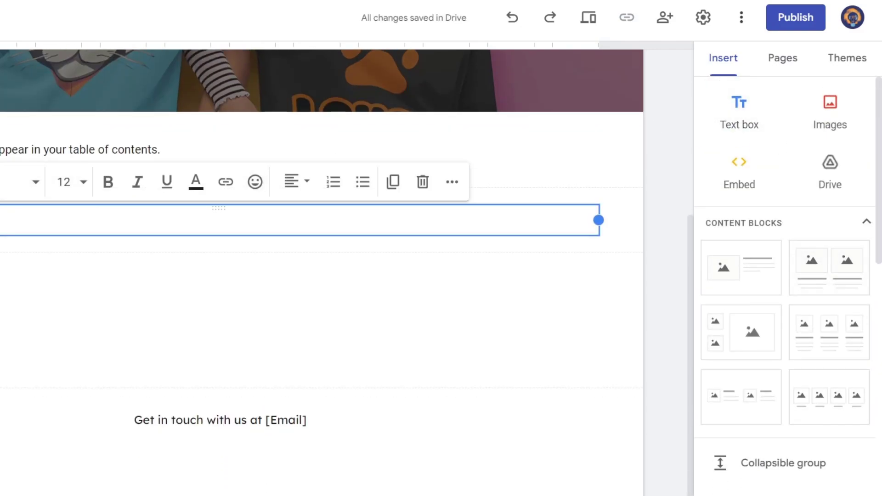
{"action": "key", "text": "ctrl+alt+3"}
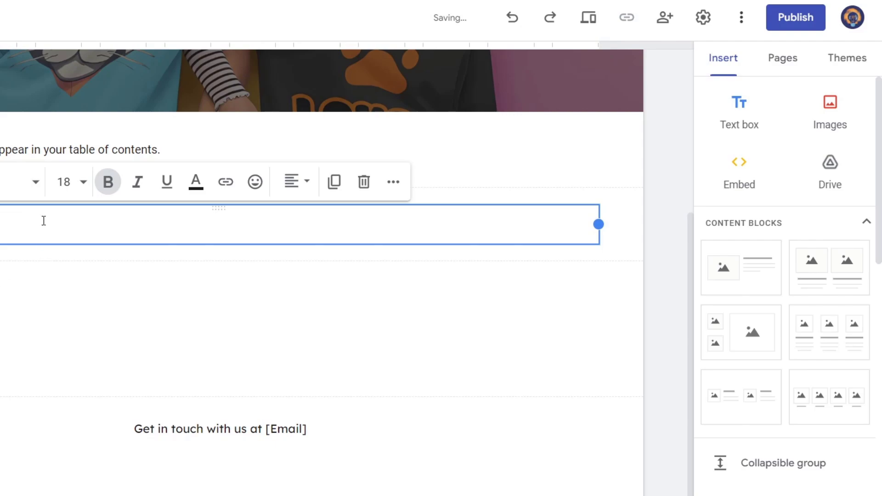
{"action": "type", "text": "A"}
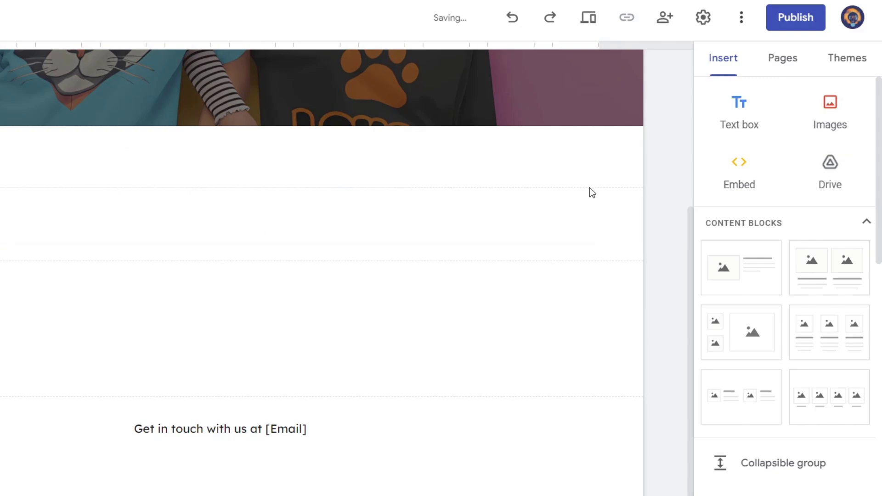
- Add bold text boxes reading Technology, Design and Cat Facts side by side in one row below the heading
{"action": "left_click", "coordinate": [751, 123]}
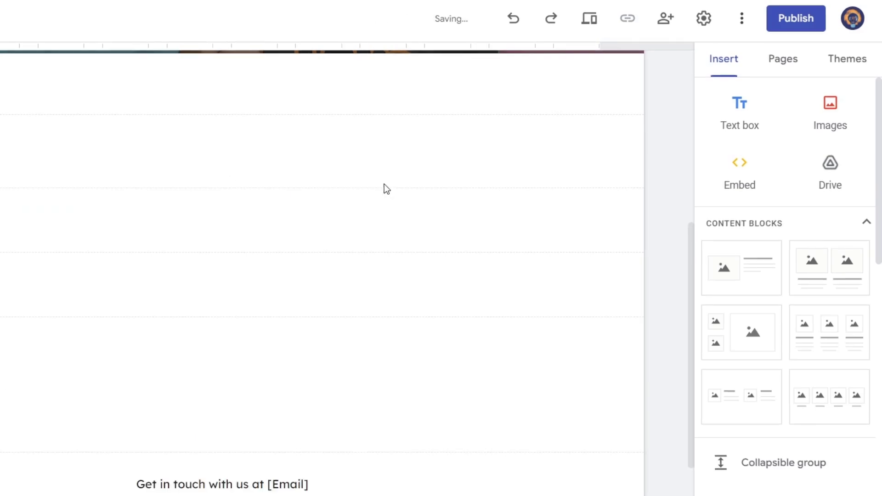
{"action": "left_click_drag", "start_coordinate": [134, 223], "coordinate": [322, 187]}
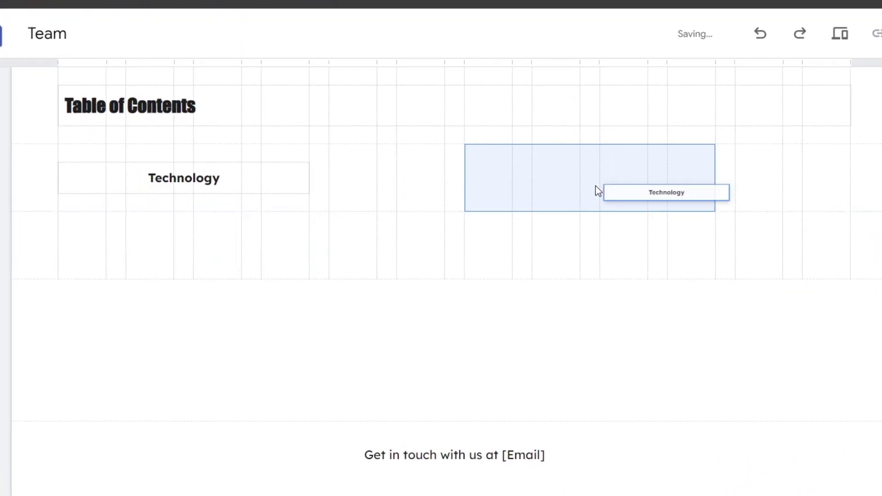
{"action": "left_click", "coordinate": [454, 236]}
{"action": "double_click", "coordinate": [453, 243]}
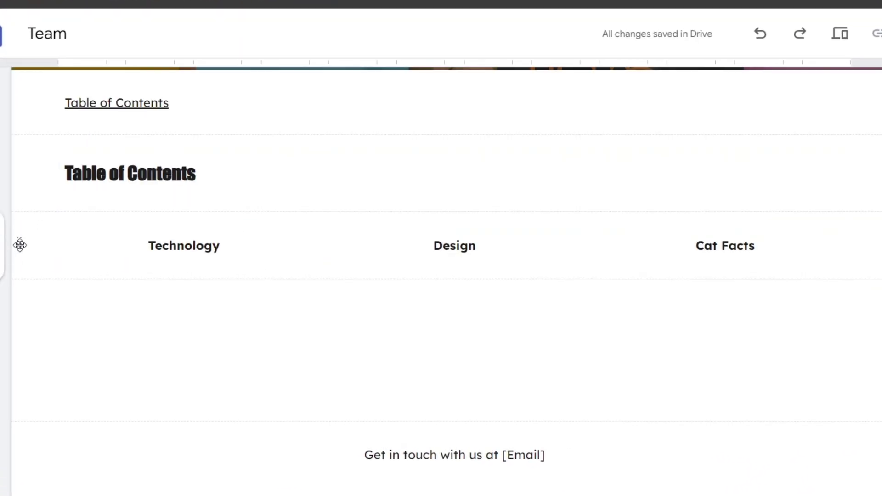
- Apply the Style 2 section color to the row containing Technology, Design and Cat Facts
{"action": "left_click", "coordinate": [1, 236]}
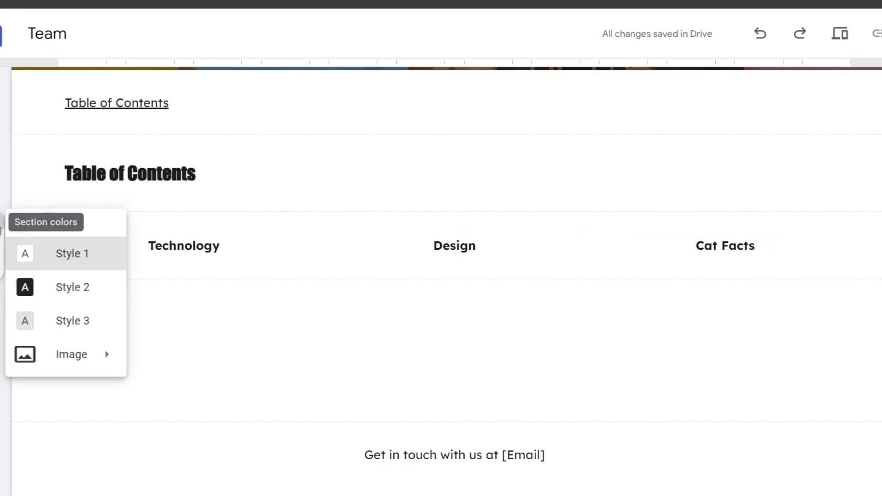
{"action": "left_click", "coordinate": [89, 295]}
{"action": "scroll", "coordinate": [636, 350], "scroll_direction": "up", "scroll_amount": 7}
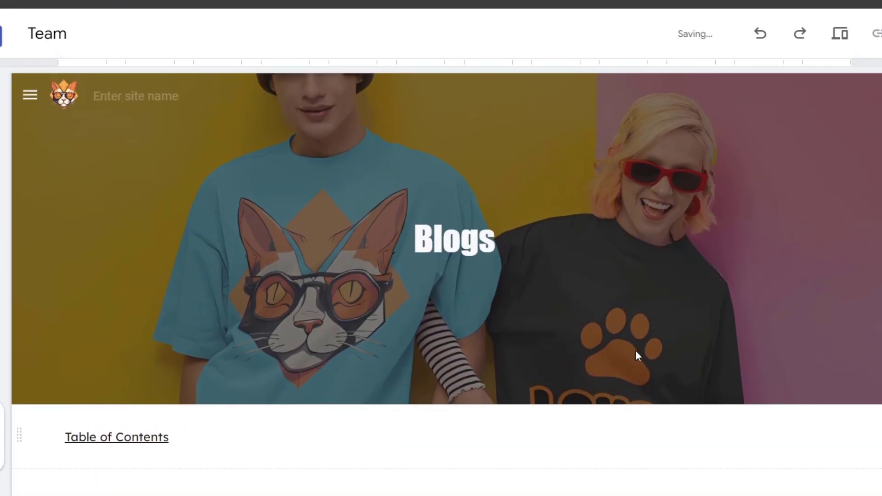
- Add two subpages named Design and Cat Facts under the Blogs page
{"action": "scroll", "coordinate": [636, 350], "scroll_direction": "down", "scroll_amount": 5}
{"action": "left_click", "coordinate": [219, 359]}
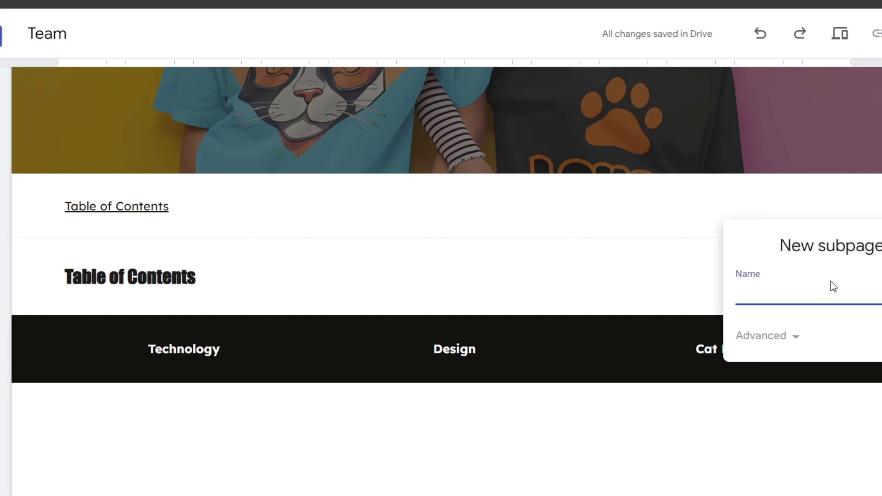
{"action": "type", "text": "Design"}
{"action": "key", "text": "Return"}
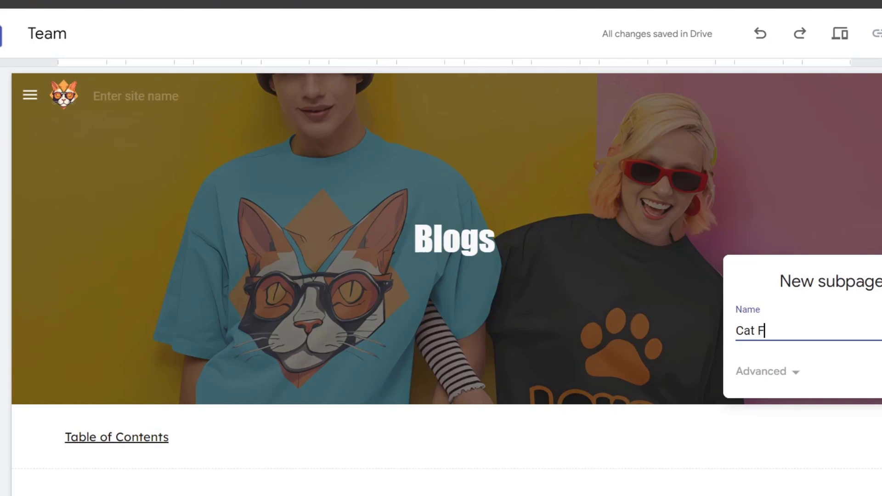
{"action": "key", "text": "Return"}
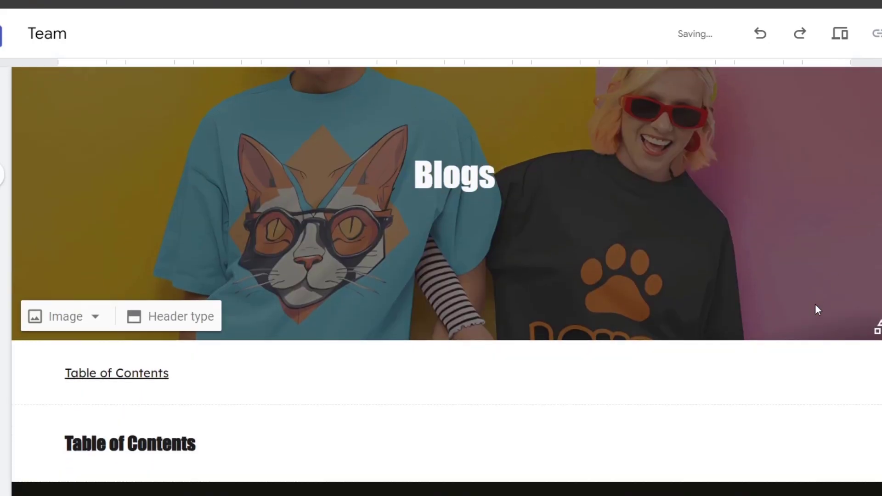
- Link the word Technology in the dark row of the Blogs page to the site's Technology page
{"action": "scroll", "coordinate": [384, 332], "scroll_direction": "down", "scroll_amount": 3}
{"action": "left_click", "coordinate": [236, 352]}
{"action": "double_click", "coordinate": [218, 355]}
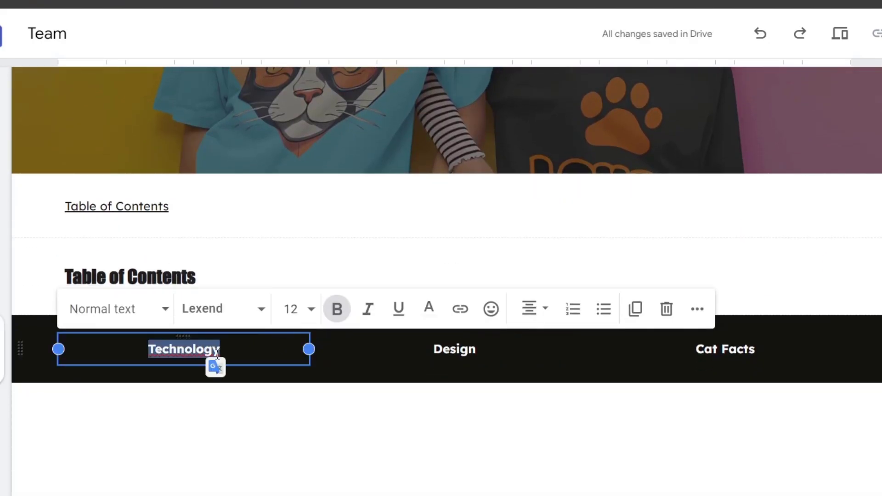
{"action": "left_click", "coordinate": [460, 307]}
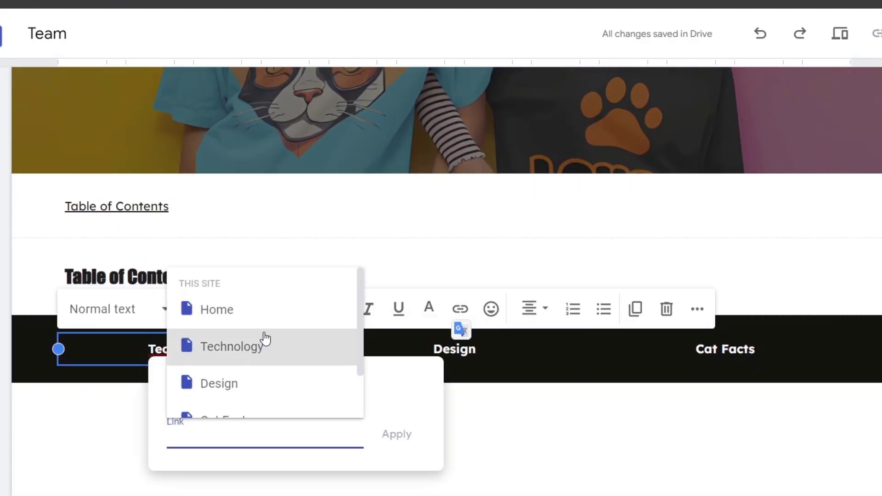
{"action": "left_click", "coordinate": [257, 355]}
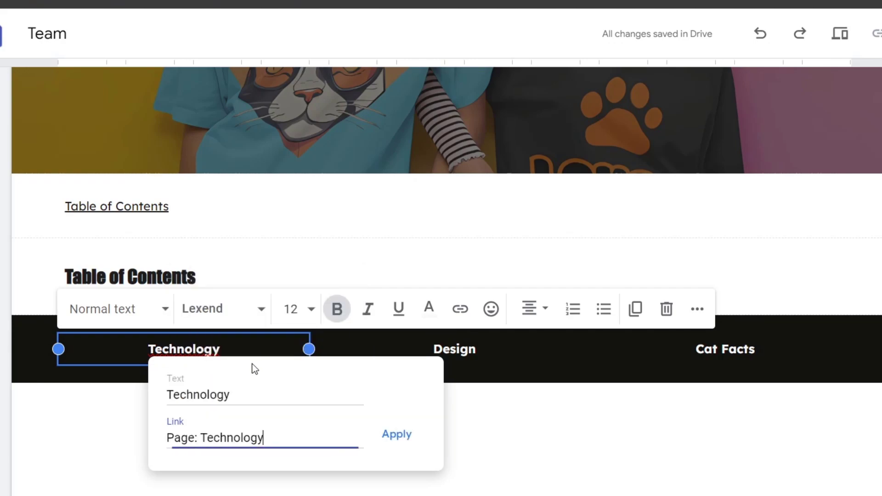
{"action": "left_click", "coordinate": [404, 436]}
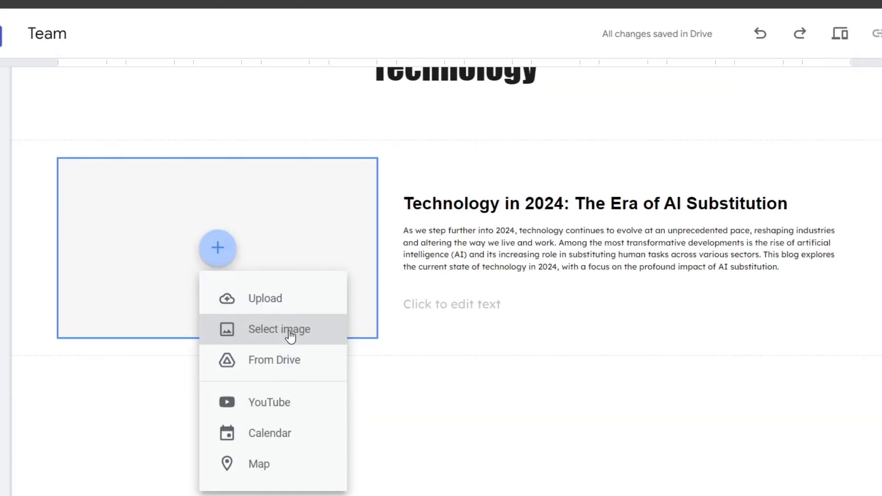
- Fill the image placeholder on the Technology page with a Google Images result for "ai tech"
{"action": "left_click", "coordinate": [290, 330]}
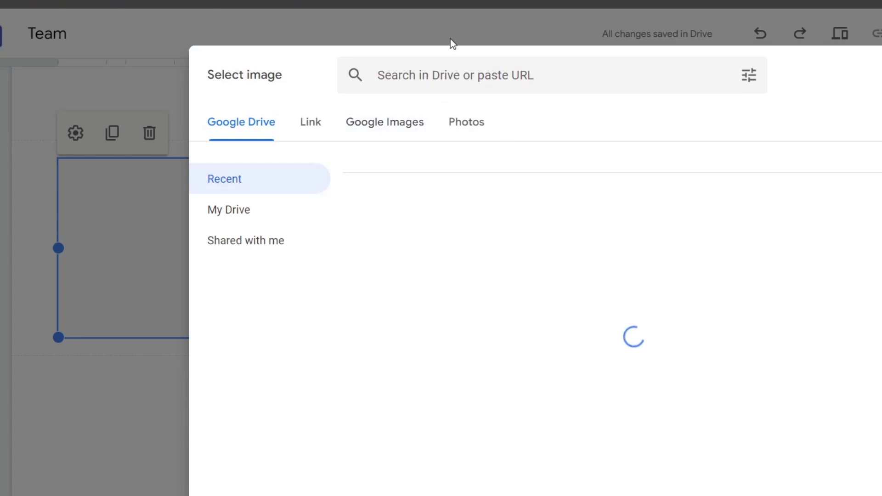
{"action": "left_click", "coordinate": [395, 128]}
{"action": "type", "text": "ai tech"}
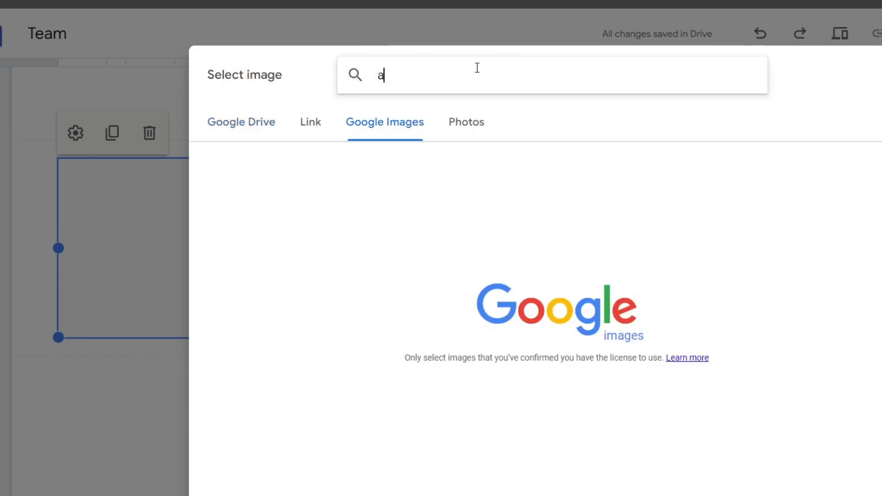
{"action": "key", "text": "Return"}
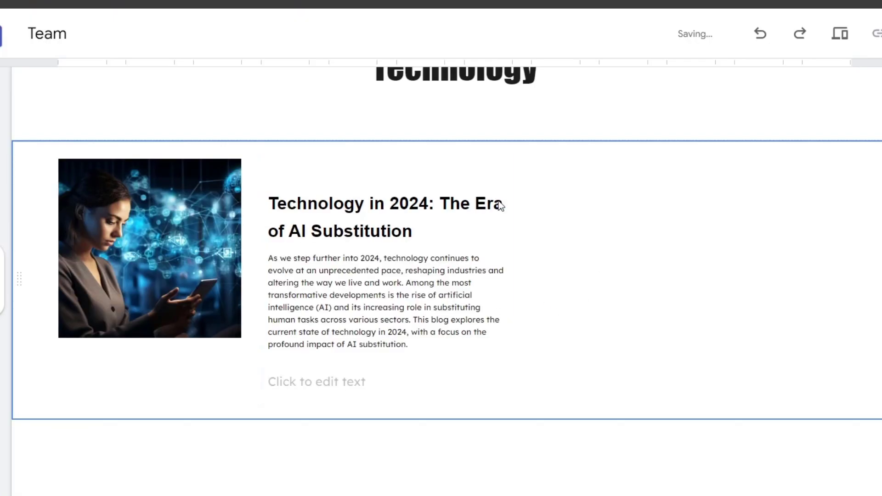
{"action": "left_click", "coordinate": [177, 277]}
- Move the empty text box below the Technology page's image, caption it "AI TECH IN 2024", and insert a button for the article
{"action": "left_click", "coordinate": [315, 380]}
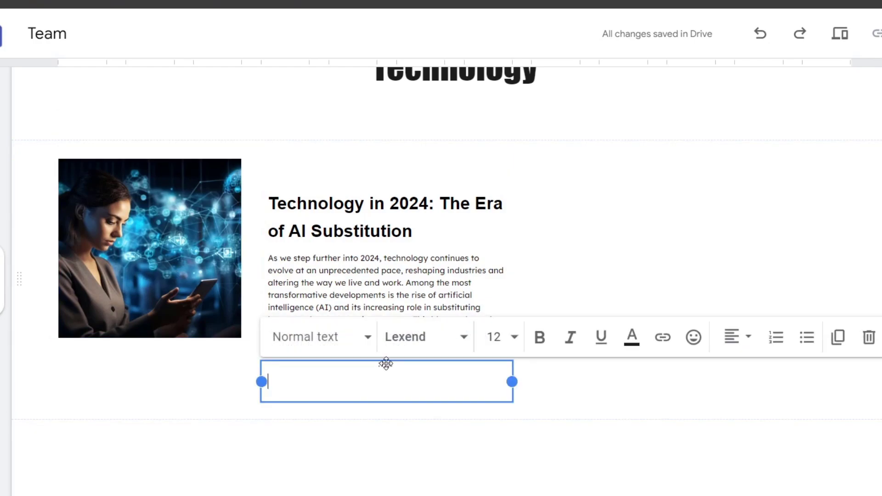
{"action": "left_click_drag", "start_coordinate": [386, 364], "coordinate": [178, 366]}
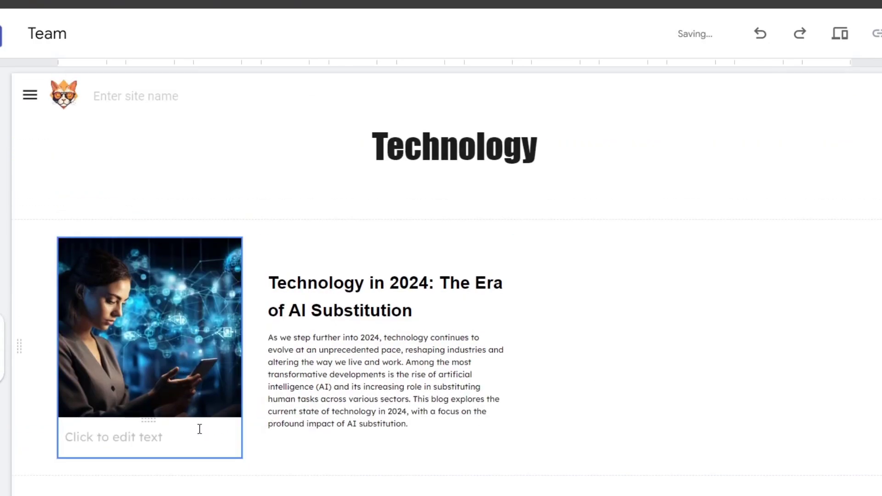
{"action": "left_click", "coordinate": [186, 357]}
{"action": "type", "text": "AI TECH IN 2024"}
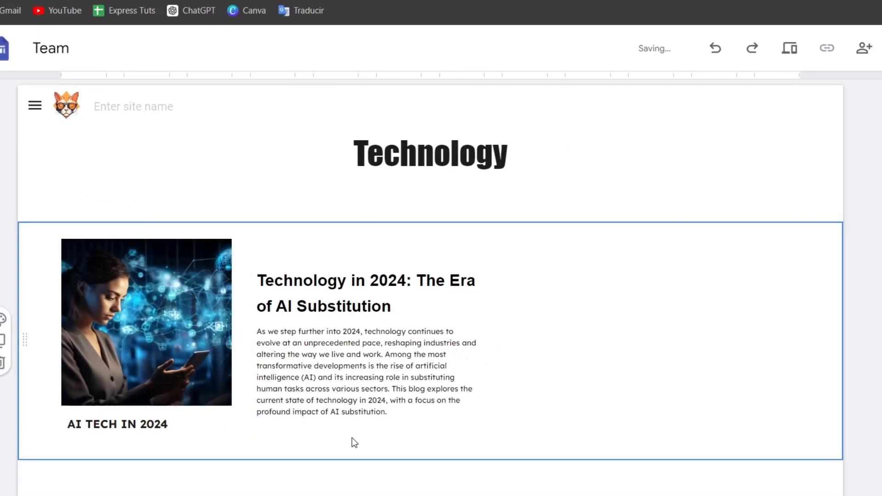
{"action": "scroll", "coordinate": [781, 299], "scroll_direction": "down", "scroll_amount": 5}
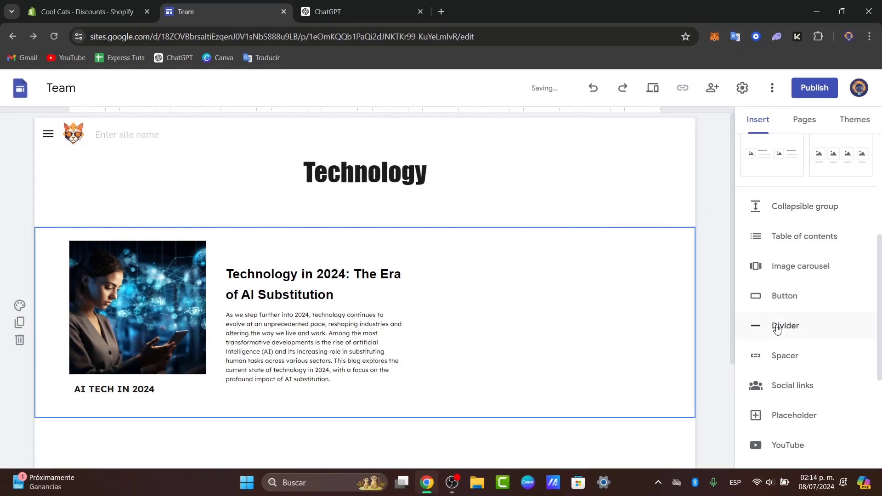
{"action": "left_click", "coordinate": [786, 237]}
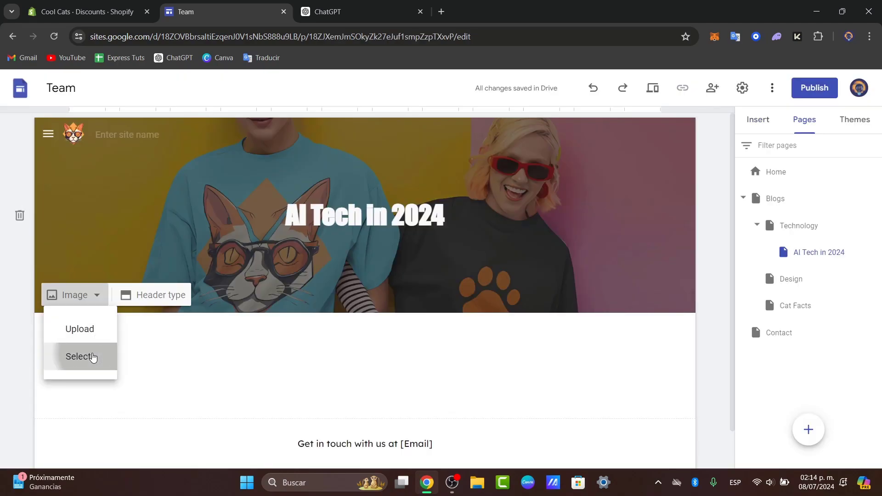
- Set the header image of the AI Tech in 2024 page to a Google Images result for "ai tech"
{"action": "left_click", "coordinate": [89, 357]}
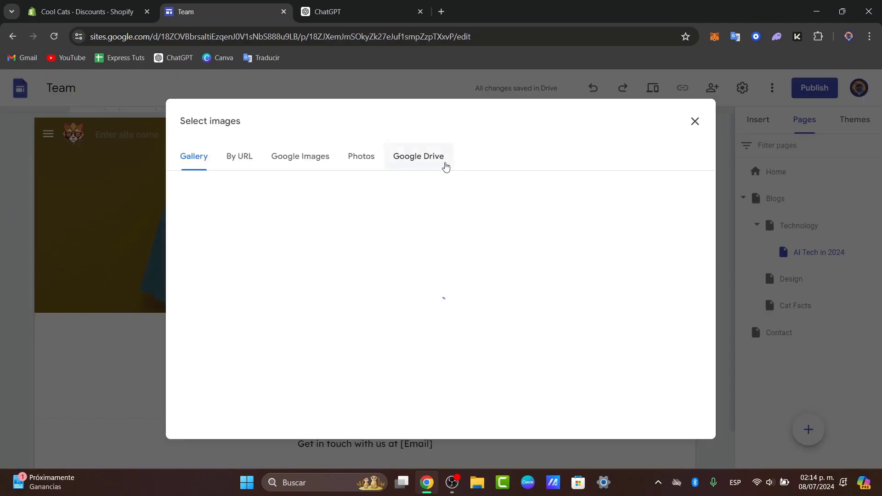
{"action": "left_click", "coordinate": [322, 156]}
{"action": "type", "text": "ai tech"}
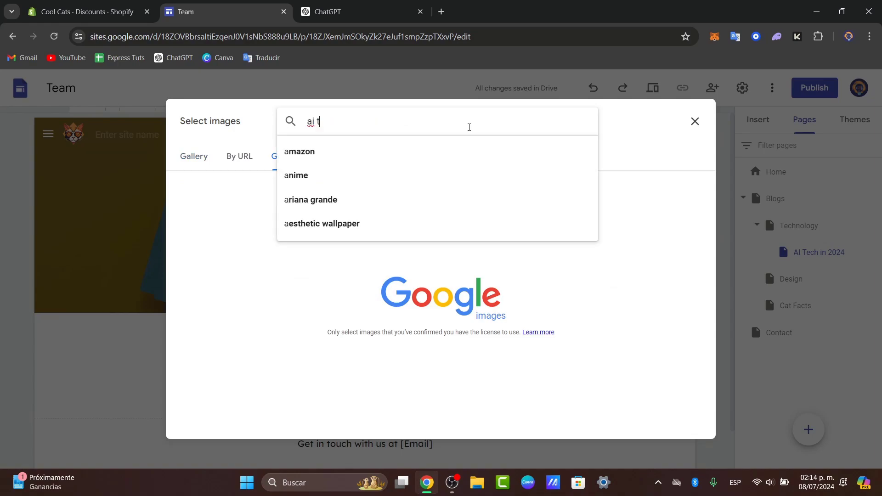
{"action": "key", "text": "Return"}
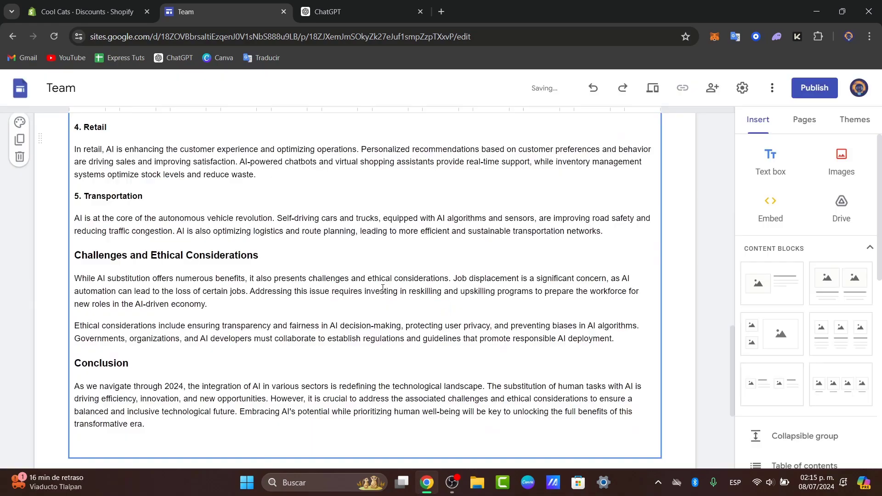
{"action": "scroll", "coordinate": [295, 379], "scroll_direction": "up", "scroll_amount": 20}
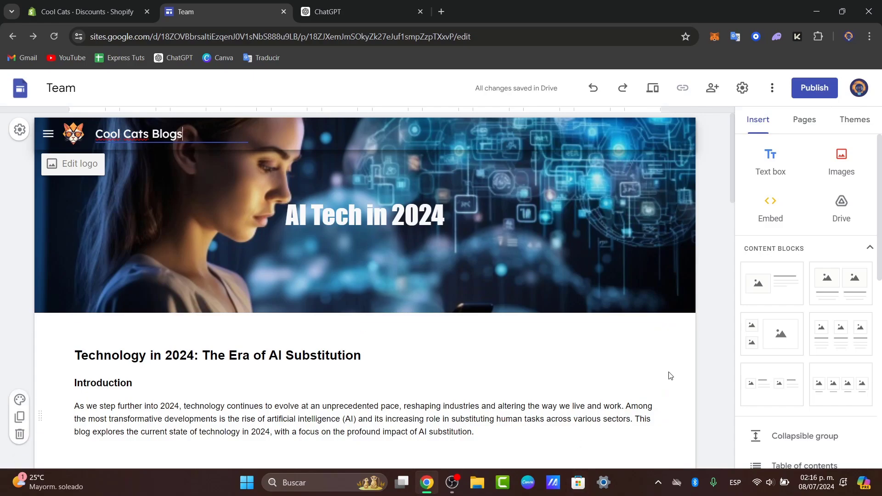
{"action": "left_click", "coordinate": [675, 371]}
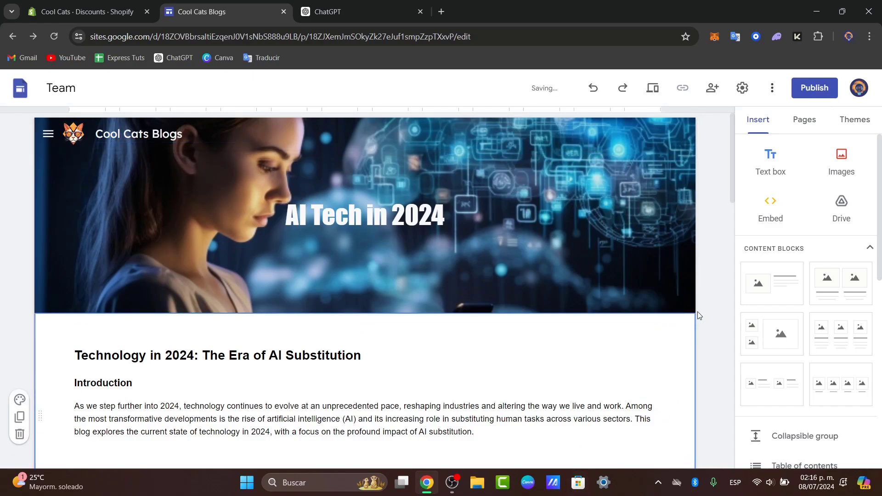
- Publish the site to the web under the address coolcatsblogs
{"action": "left_click", "coordinate": [814, 88]}
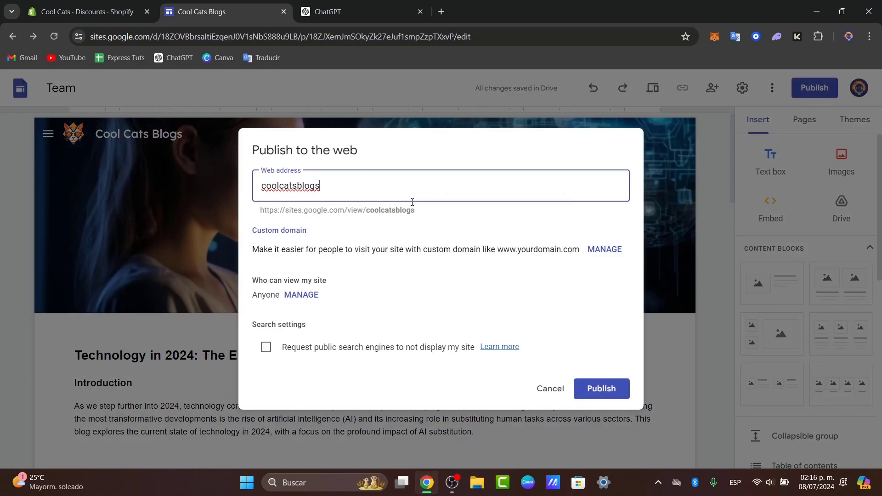
{"action": "double_click", "coordinate": [364, 211]}
{"action": "left_click", "coordinate": [609, 388]}
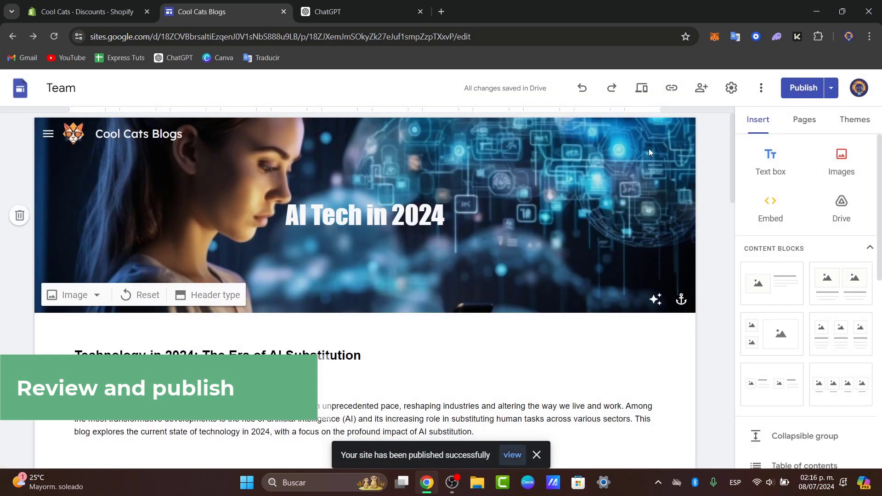
- Copy the published site link and open it in a new browser tab
{"action": "left_click", "coordinate": [671, 88]}
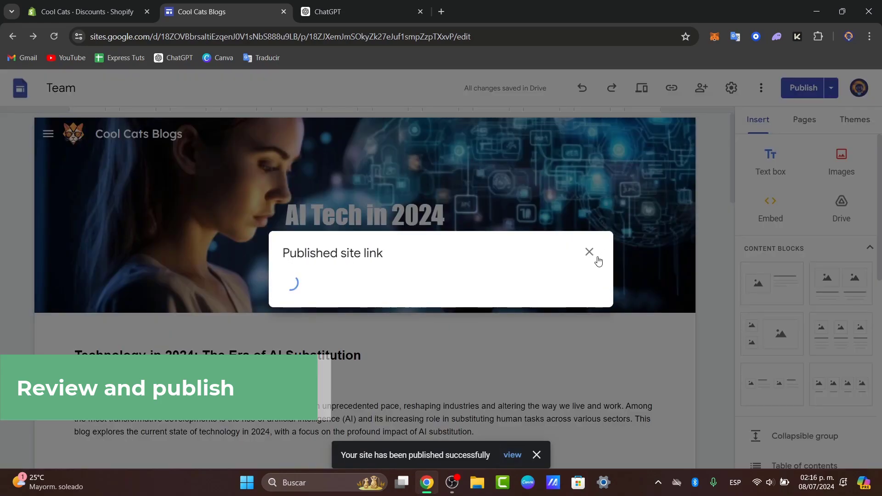
{"action": "left_click", "coordinate": [561, 276]}
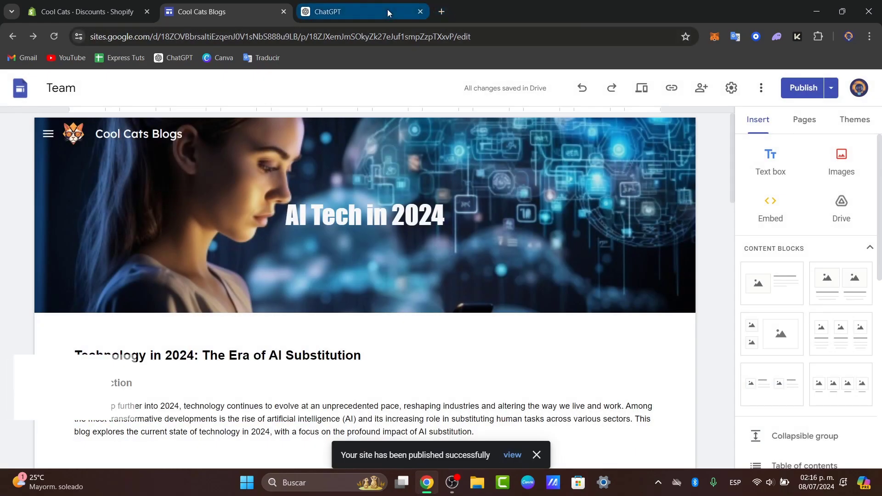
{"action": "left_click", "coordinate": [442, 12]}
{"action": "type", "text": "https://sites.google.com/view/coolcatsblogs/blogs/technology/ai-tech-in-2024"}
{"action": "key", "text": "Return"}
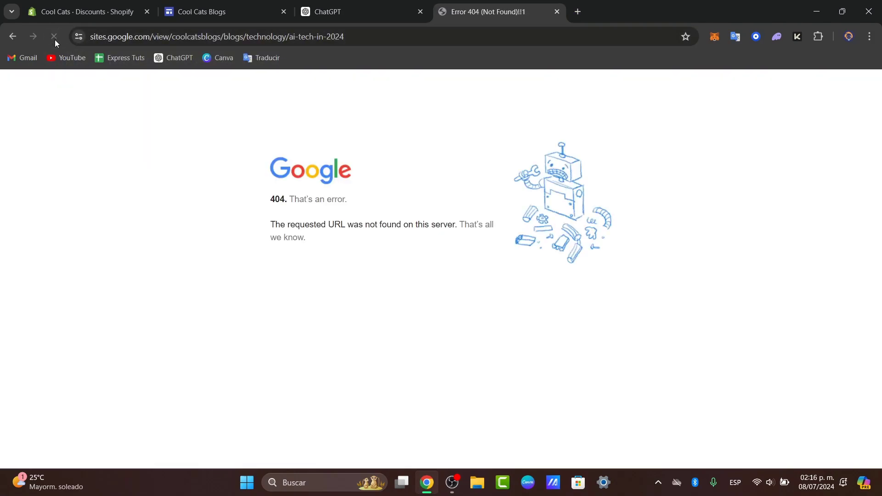
- Return to the site editor and check the navigation from Home through Blogs and Technology to the AI Tech in 2024 page
{"action": "left_click", "coordinate": [269, 6]}
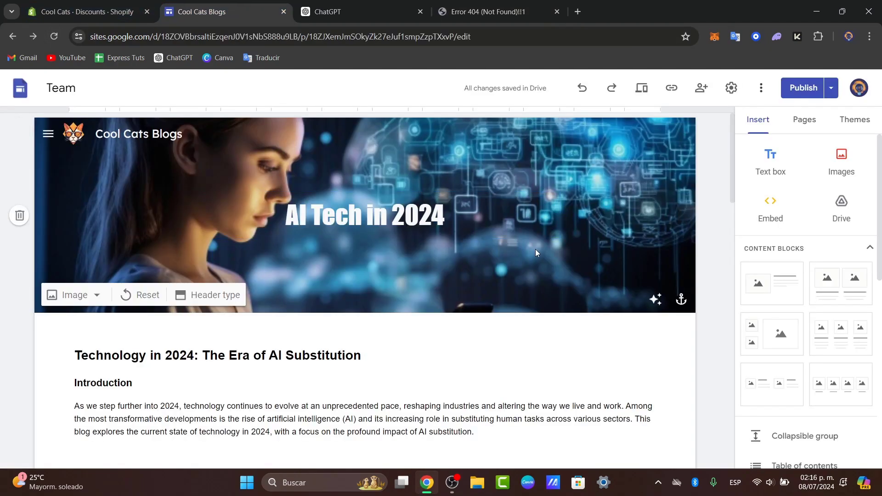
{"action": "left_click", "coordinate": [49, 134]}
{"action": "left_click", "coordinate": [87, 166]}
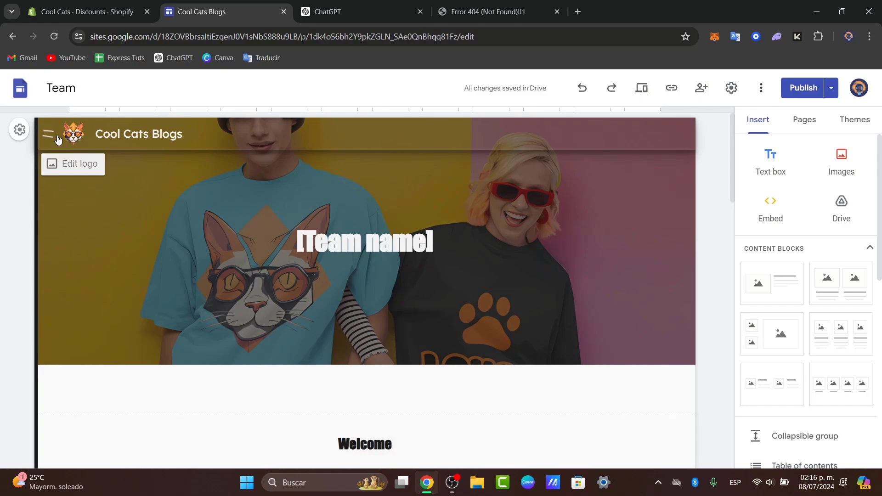
{"action": "left_click", "coordinate": [48, 133]}
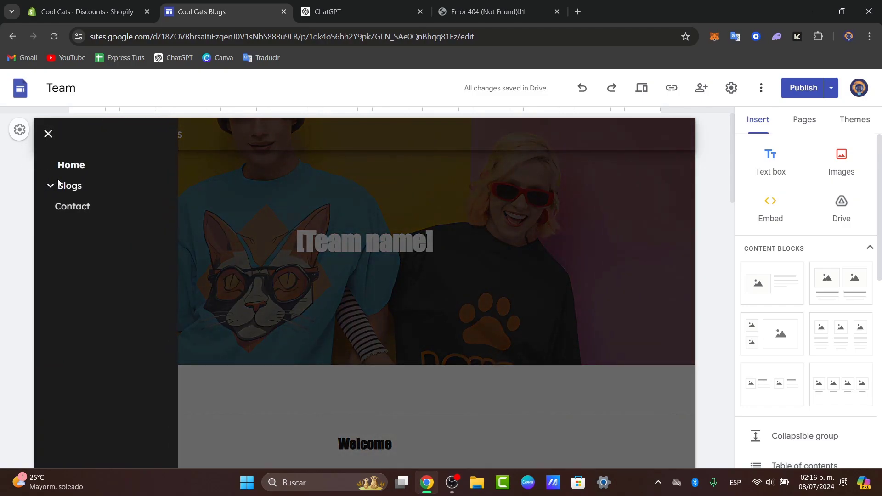
{"action": "left_click", "coordinate": [51, 187]}
{"action": "left_click", "coordinate": [64, 208]}
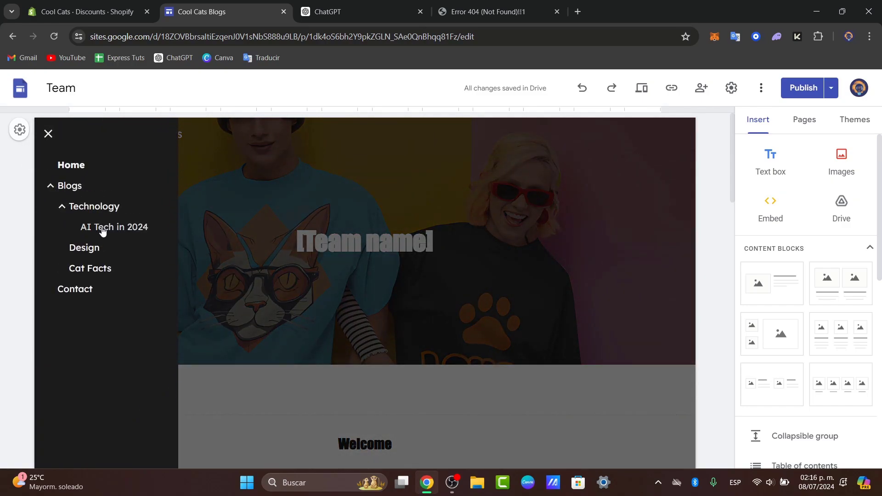
{"action": "left_click", "coordinate": [122, 230]}
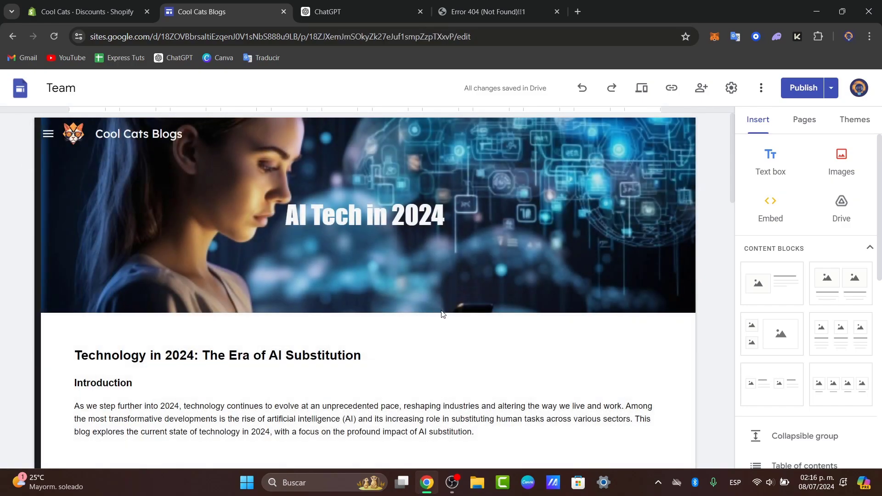
{"action": "scroll", "coordinate": [546, 317], "scroll_direction": "down", "scroll_amount": 5}
{"action": "scroll", "coordinate": [546, 317], "scroll_direction": "up", "scroll_amount": 5}
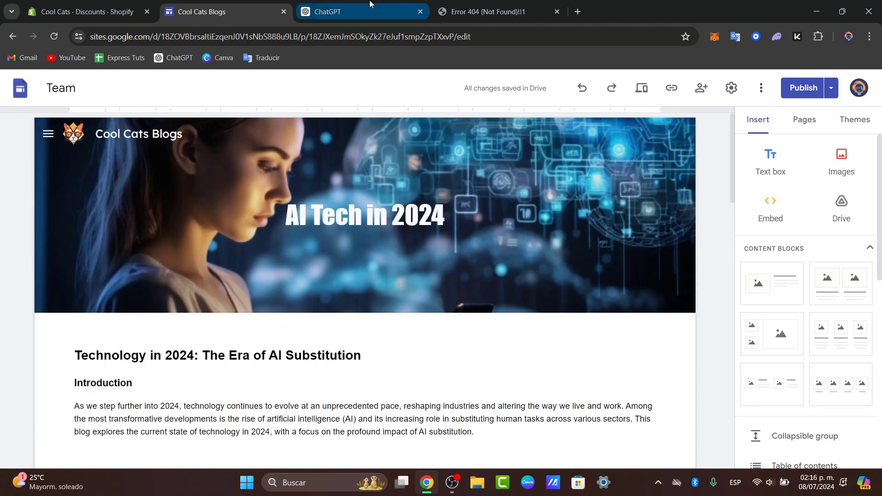
- Reload the published site and review its Home, Blogs and Technology pages, testing the Technology link and the Read more button
{"action": "left_click", "coordinate": [487, 12]}
{"action": "left_click", "coordinate": [55, 36]}
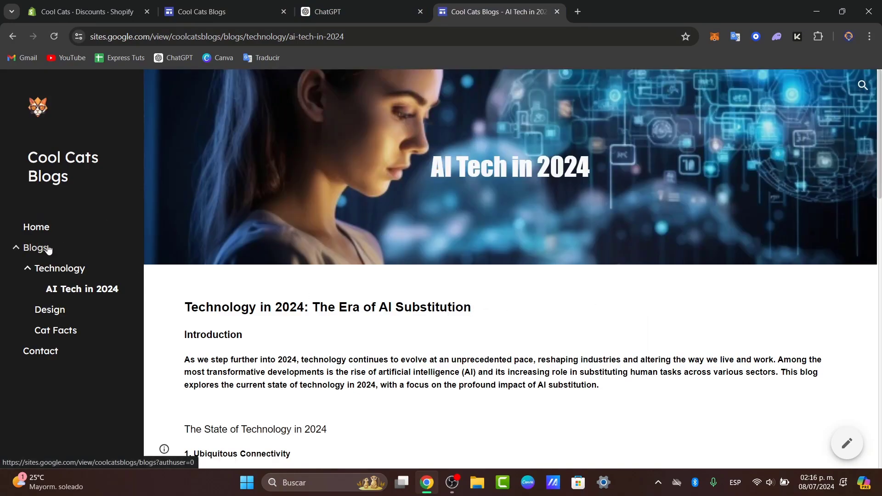
{"action": "left_click", "coordinate": [36, 226]}
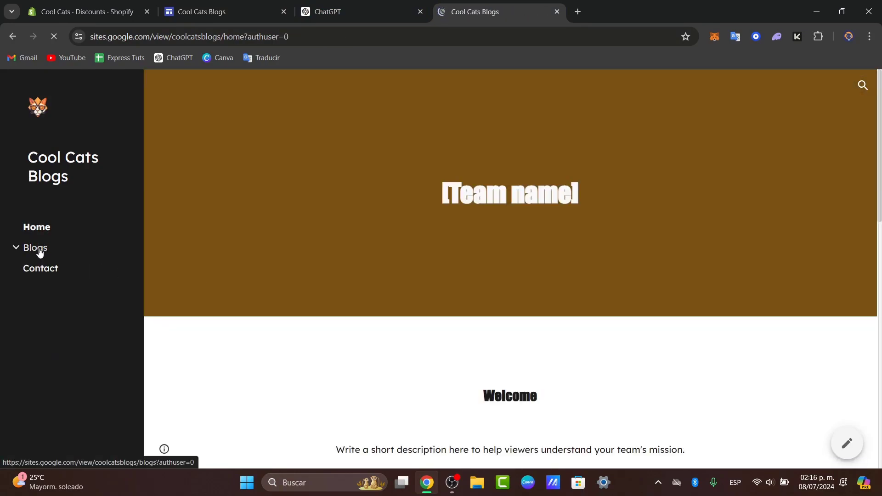
{"action": "left_click", "coordinate": [39, 250]}
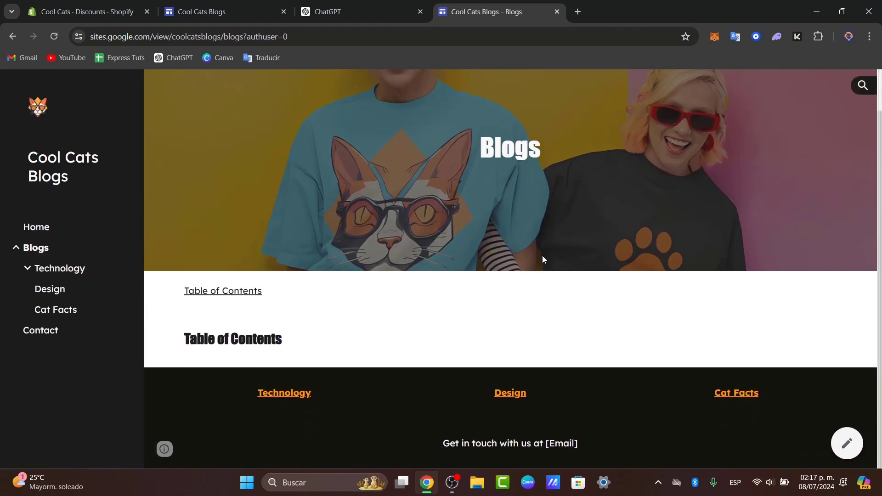
{"action": "scroll", "coordinate": [585, 312], "scroll_direction": "down", "scroll_amount": 1}
{"action": "left_click", "coordinate": [307, 393]}
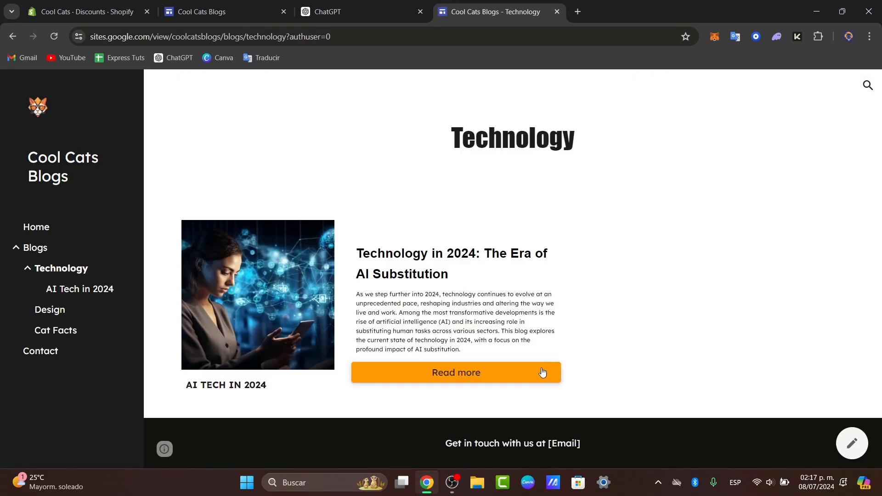
{"action": "left_click", "coordinate": [449, 373]}
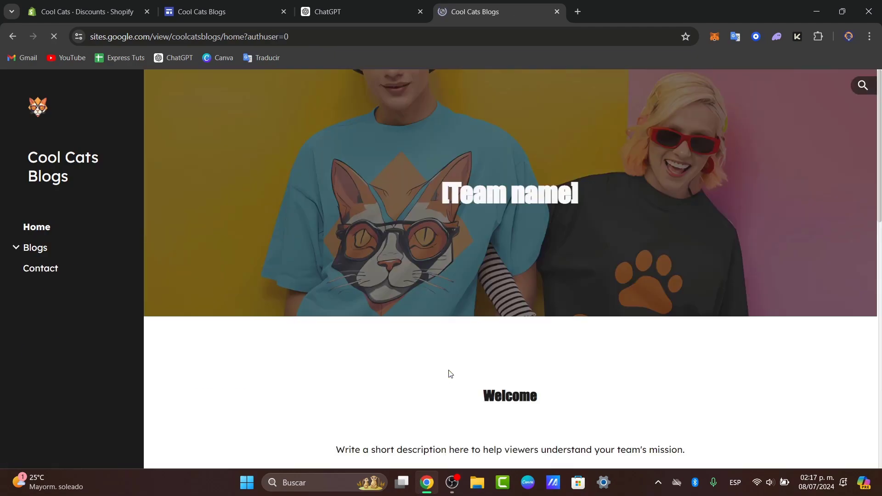
{"action": "scroll", "coordinate": [512, 357], "scroll_direction": "down", "scroll_amount": 11}
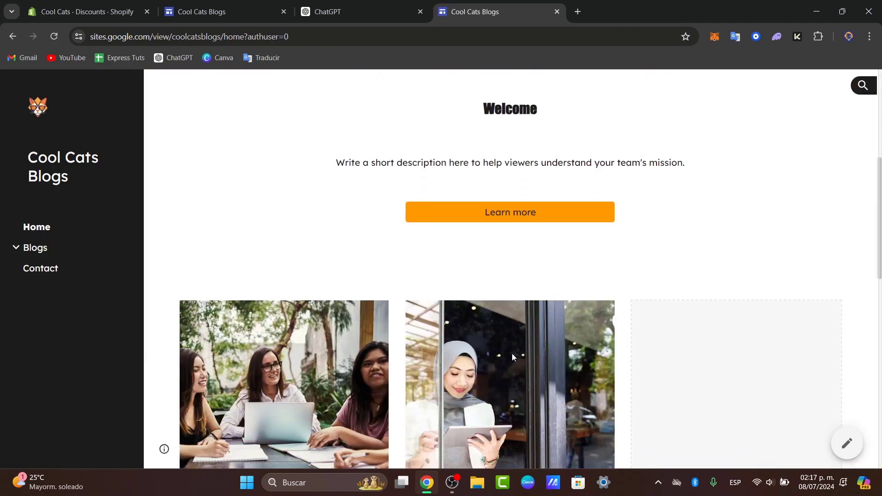
{"action": "scroll", "coordinate": [511, 357], "scroll_direction": "up", "scroll_amount": 9}
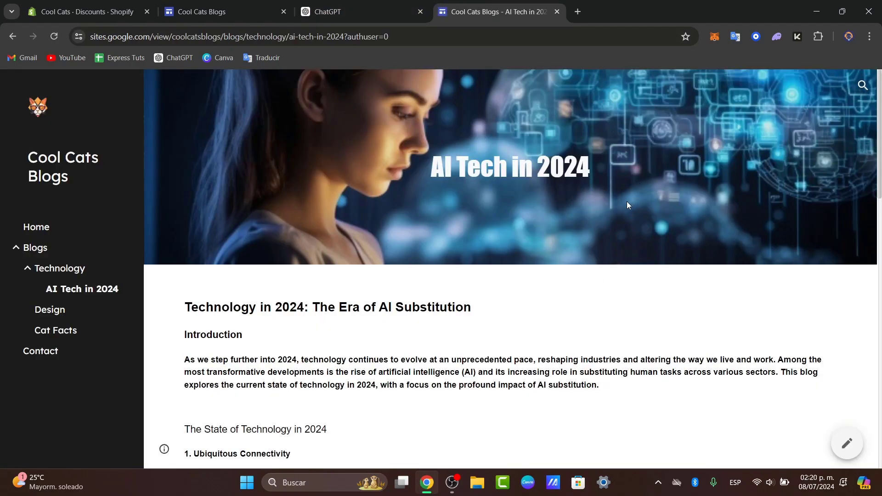
- Review the published AI Tech in 2024 article through to its conclusion and return to the Home page
{"action": "scroll", "coordinate": [627, 204], "scroll_direction": "down", "scroll_amount": 6}
{"action": "scroll", "coordinate": [621, 210], "scroll_direction": "up", "scroll_amount": 5}
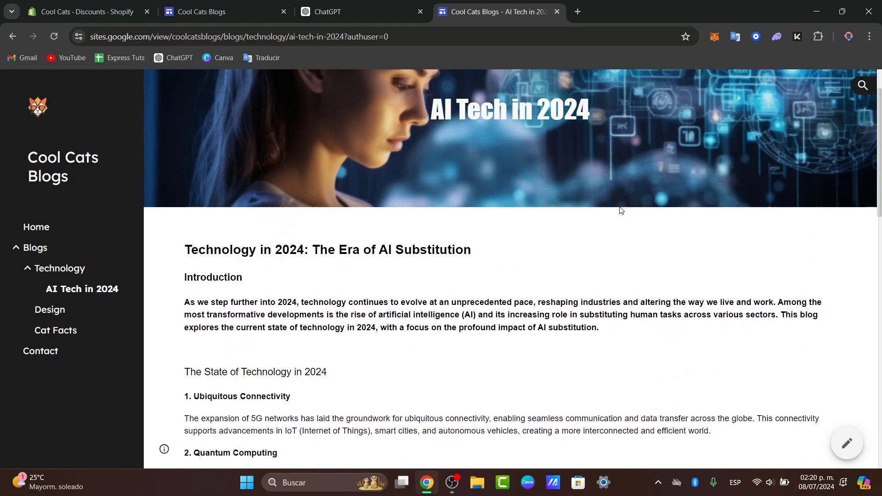
{"action": "scroll", "coordinate": [620, 210], "scroll_direction": "down", "scroll_amount": 12}
{"action": "scroll", "coordinate": [620, 210], "scroll_direction": "down", "scroll_amount": 4}
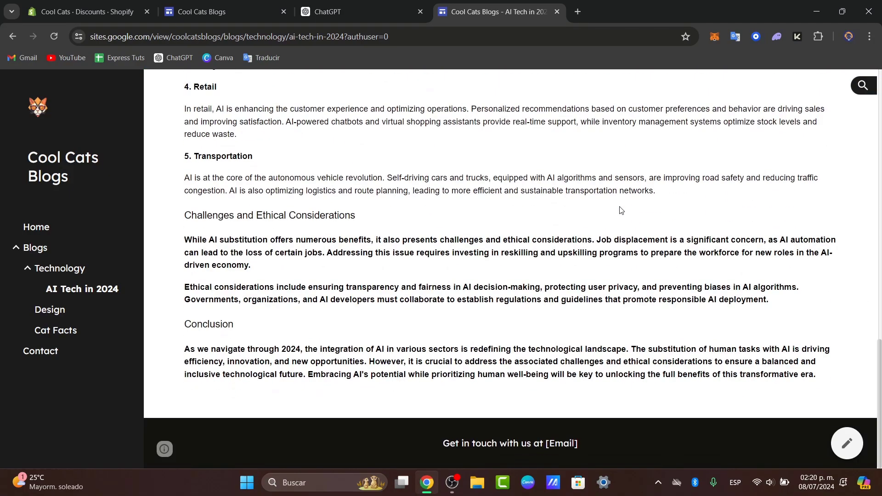
{"action": "scroll", "coordinate": [621, 210], "scroll_direction": "up", "scroll_amount": 16}
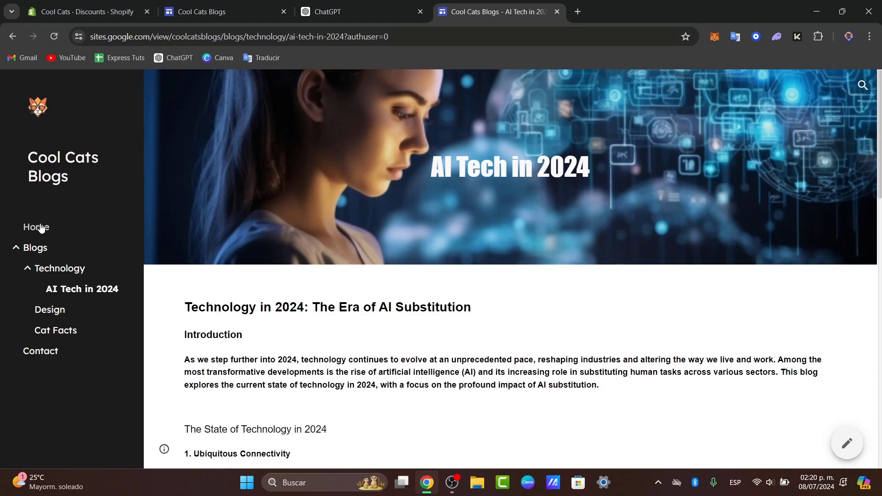
{"action": "left_click", "coordinate": [40, 227]}
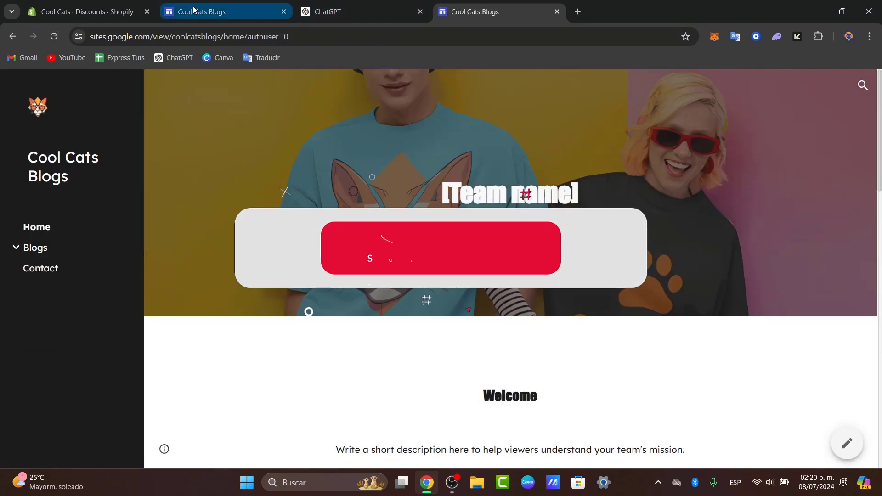
- Switch back to the site editor and look over the Technology page layout
{"action": "left_click", "coordinate": [194, 9]}
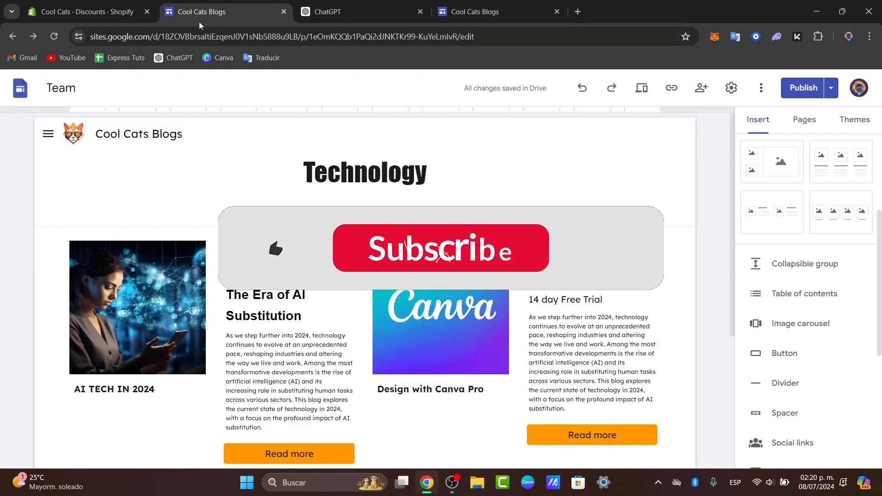
{"action": "scroll", "coordinate": [368, 276], "scroll_direction": "down", "scroll_amount": 2}
{"action": "scroll", "coordinate": [437, 284], "scroll_direction": "up", "scroll_amount": 2}
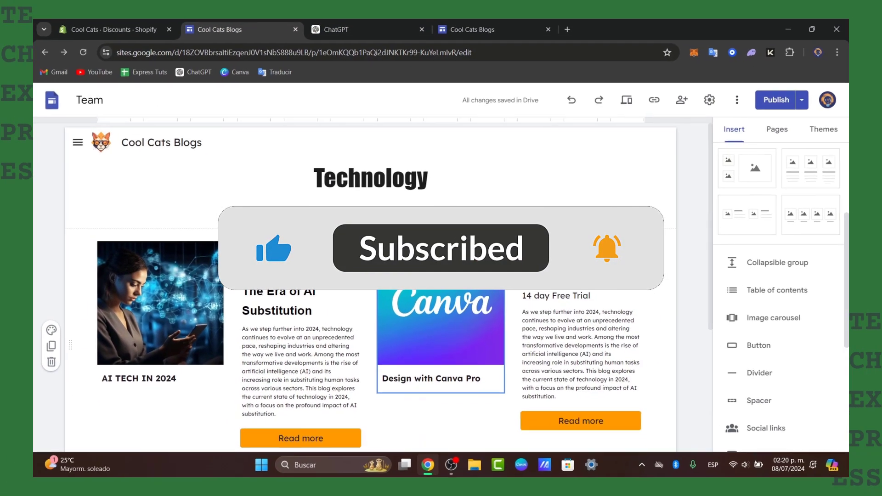